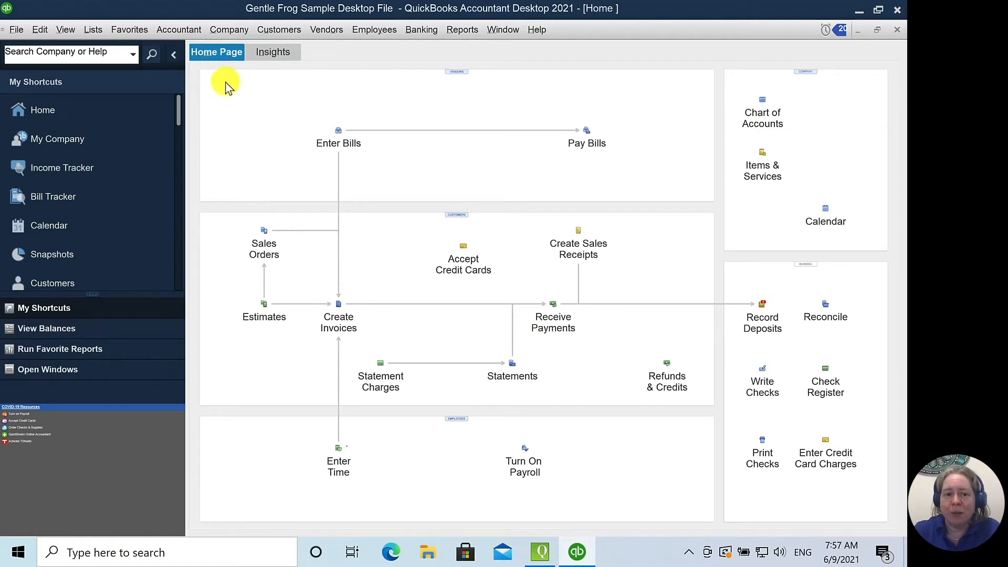
Start a new check from Checking at 1st Capital Bank and make it payable to Collins Inc
click(419, 30)
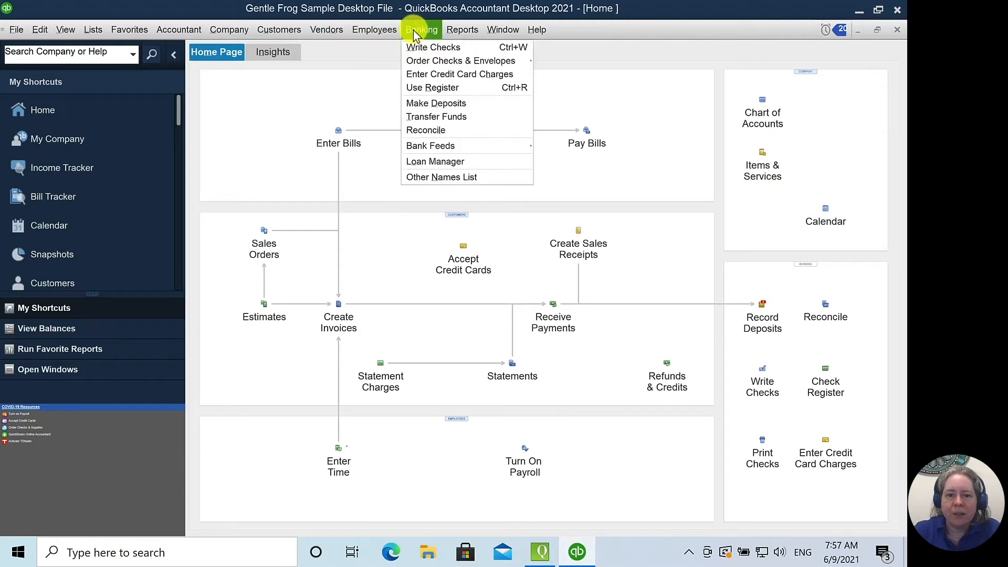
click(441, 47)
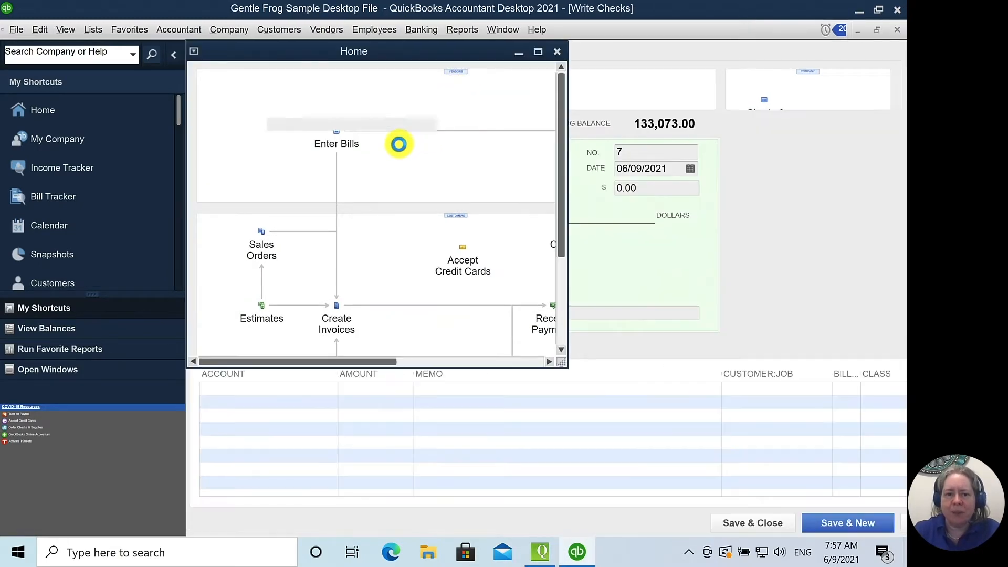
click(519, 188)
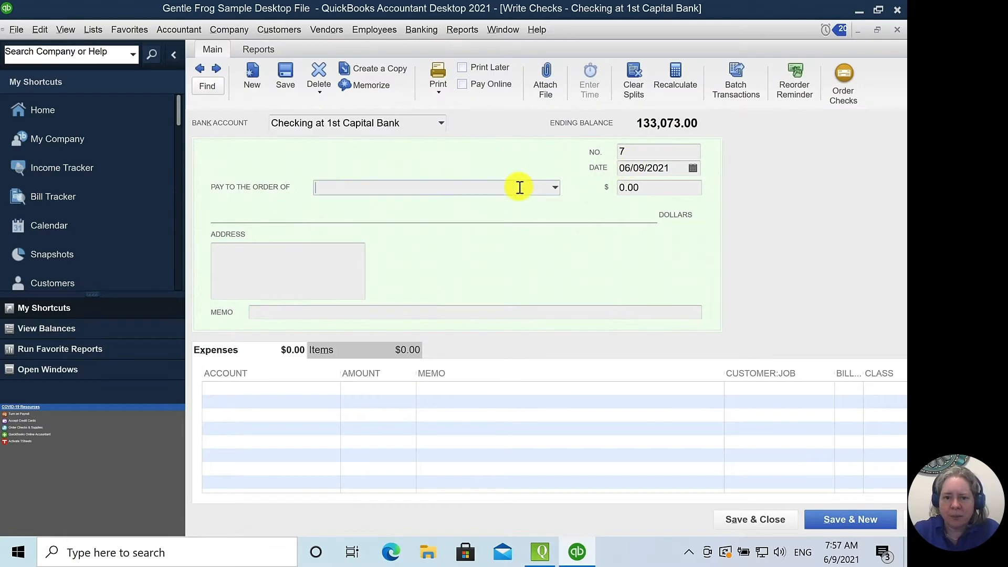
click(553, 187)
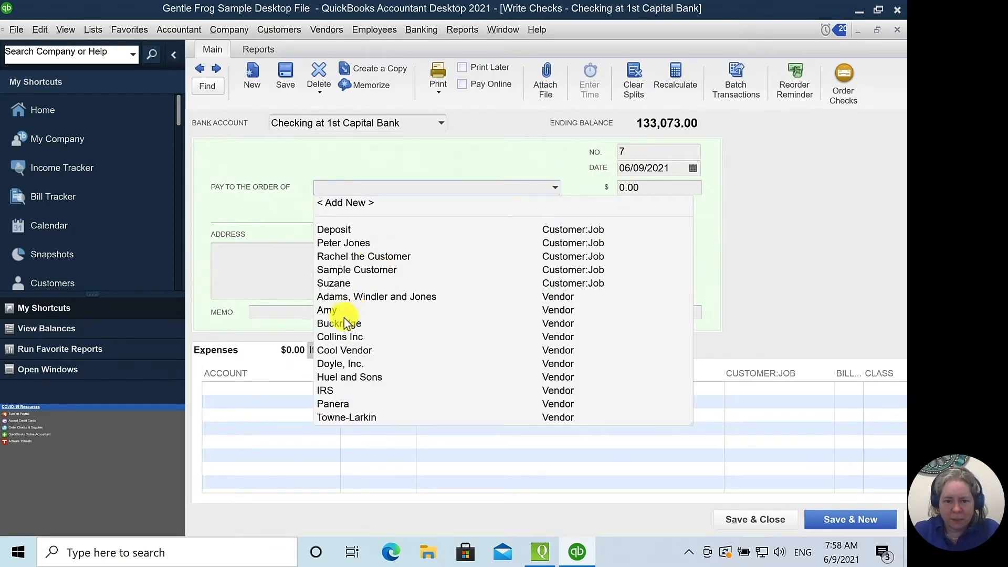
click(342, 336)
Date the Collins Inc check 01/01/2016 and set its amount to 100.00
drag(683, 168, 543, 178)
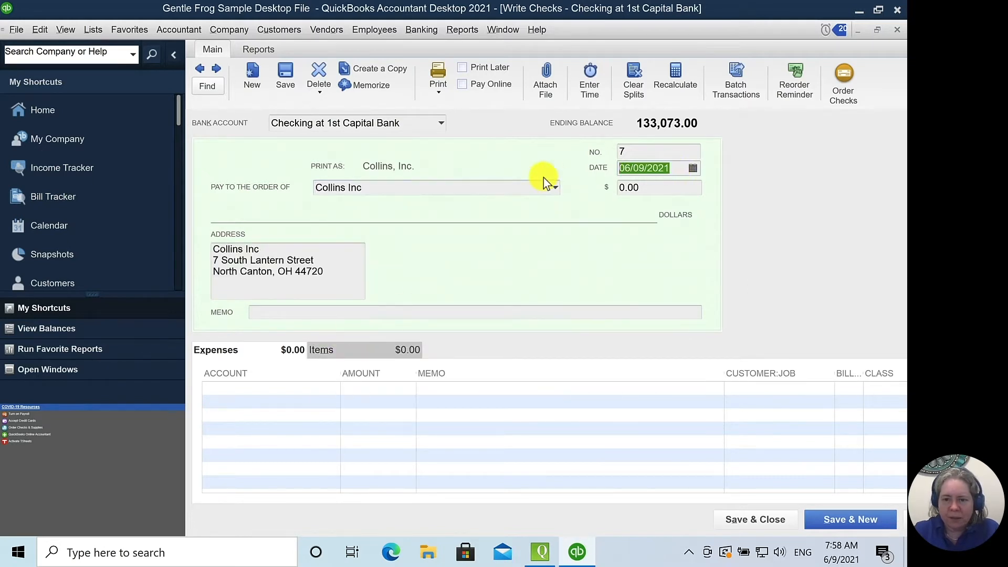
text(01/01/20)
text(1)
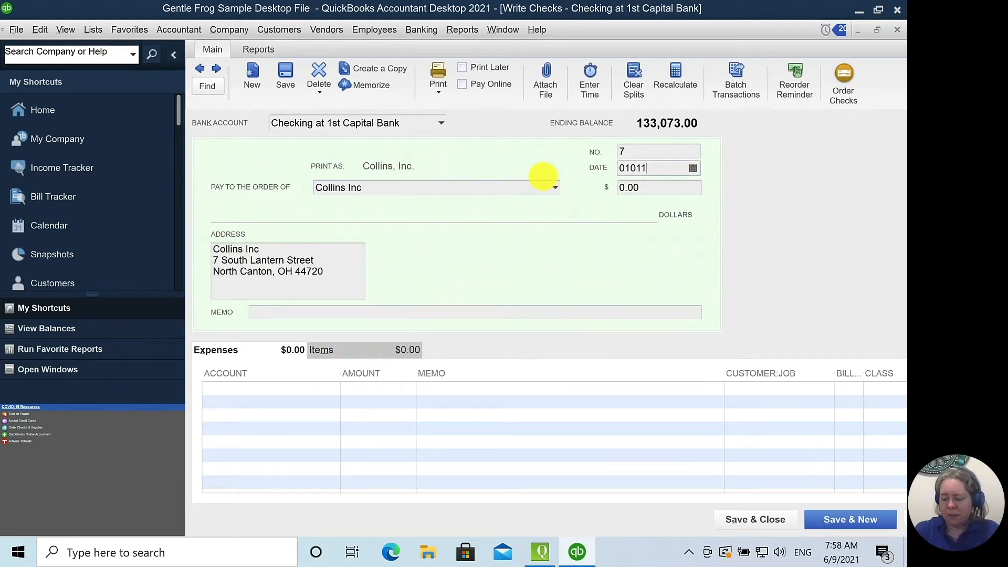
text(6)
key(Tab)
key(Tab)
text(10)
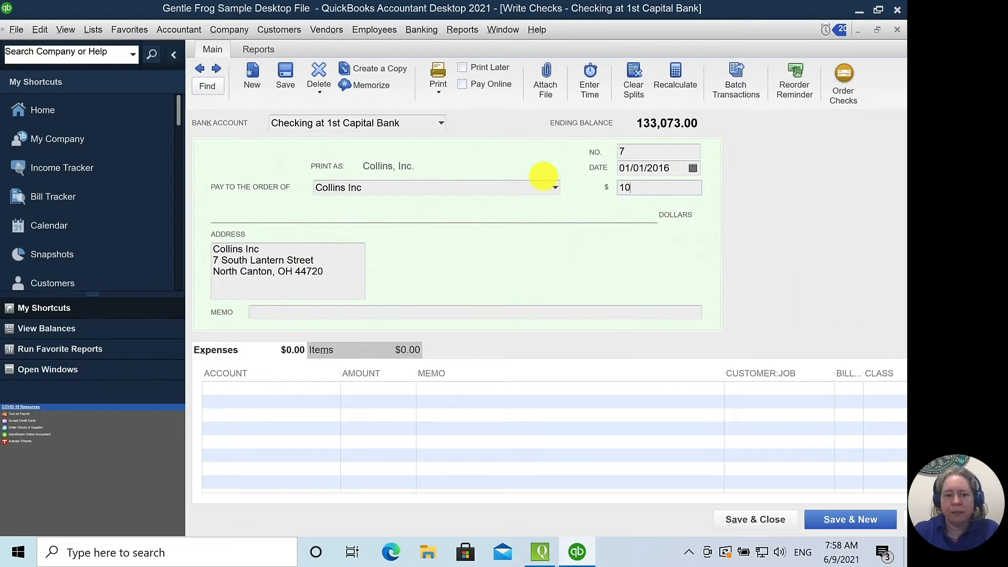
text(0)
key(Tab)
Assign the Collins Inc check to Office Expense and save it without a class, continuing to a new check
click(286, 393)
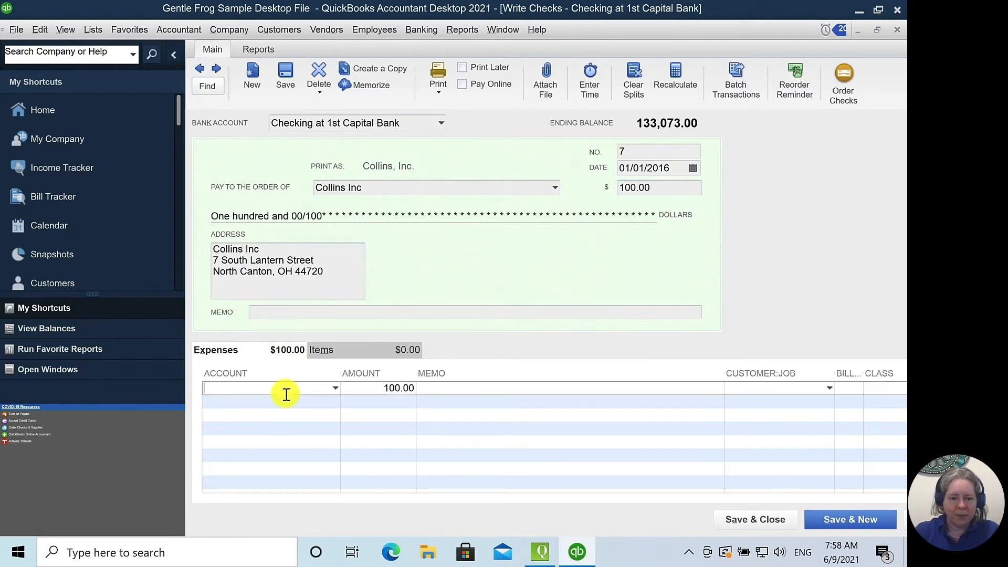
text(Office Expense)
key(Tab)
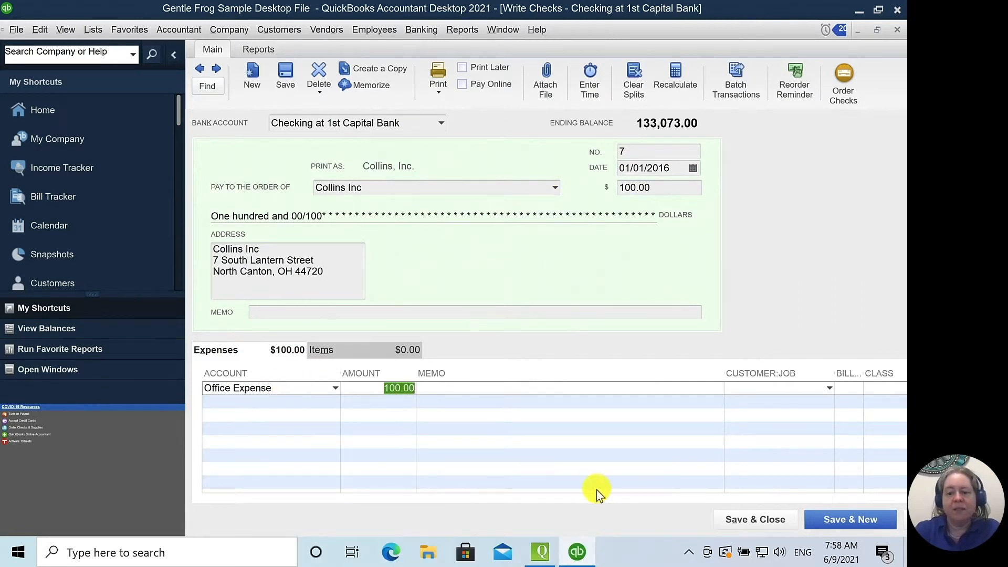
click(847, 517)
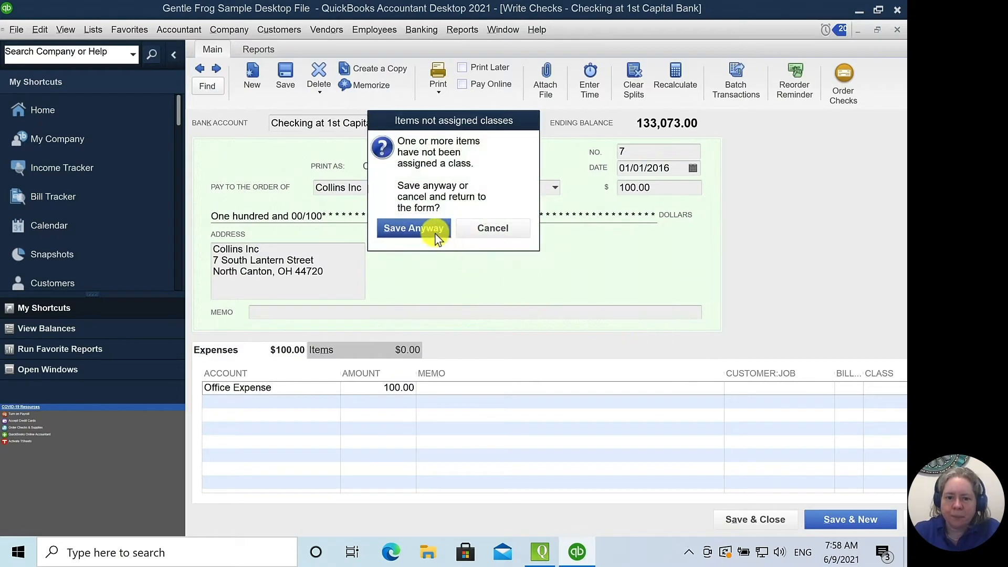
click(414, 228)
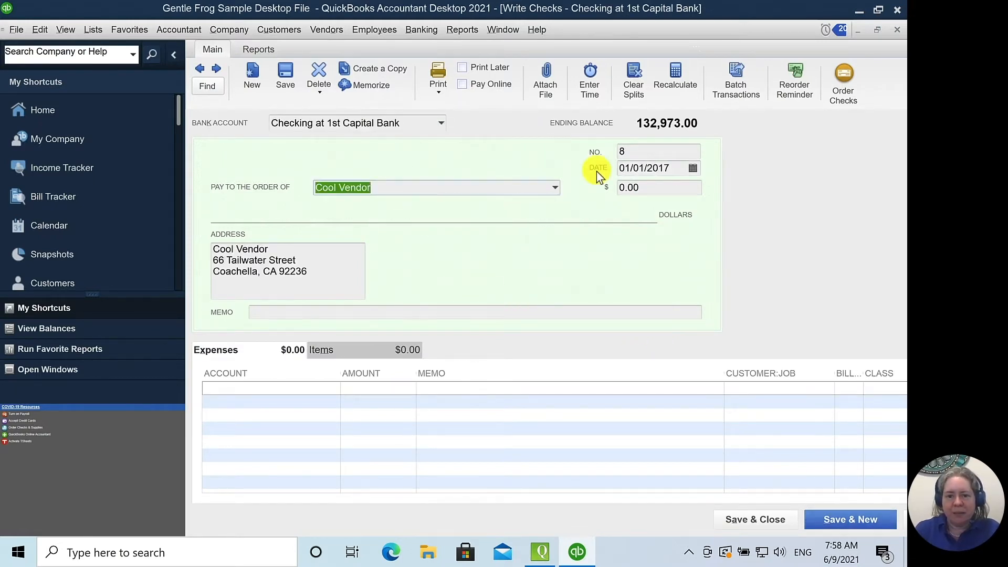
Set the amount of the Cool Vendor check dated 01/01/2017 to 125.00
key(Tab)
text(1)
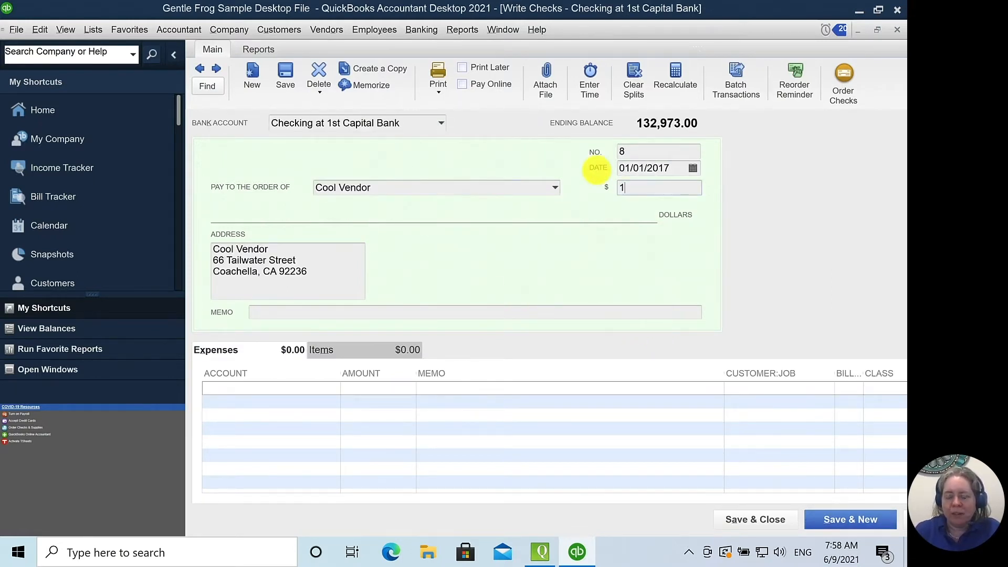
text(25)
key(Tab)
Assign the Cool Vendor check to Telephone Expense and save it without a class, continuing to a new check
click(332, 388)
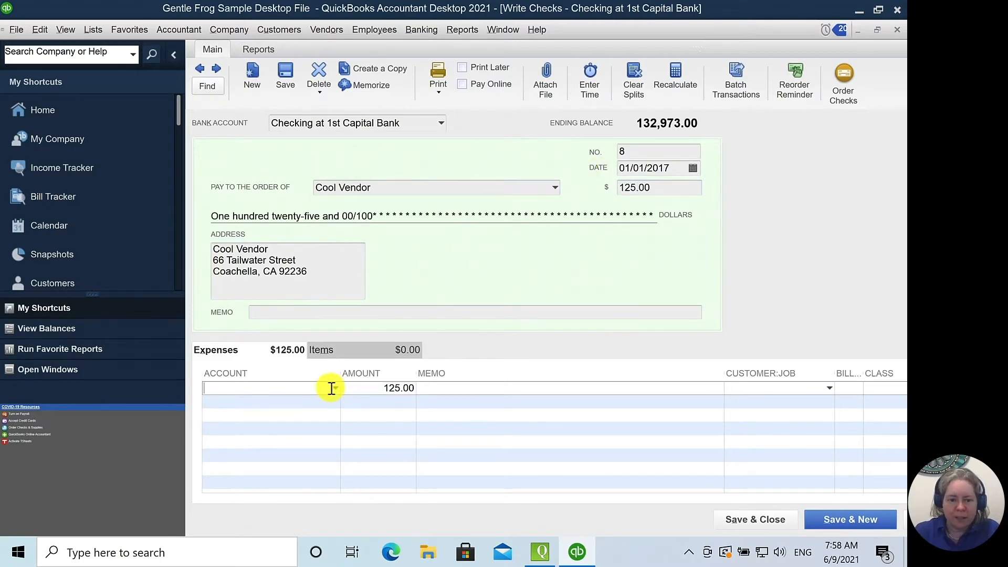
click(334, 388)
click(273, 332)
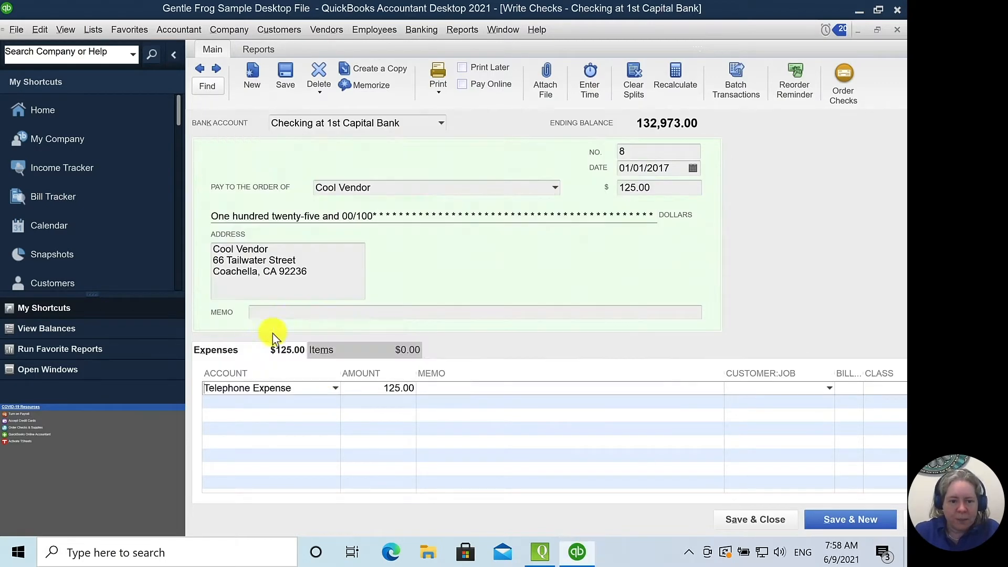
click(835, 518)
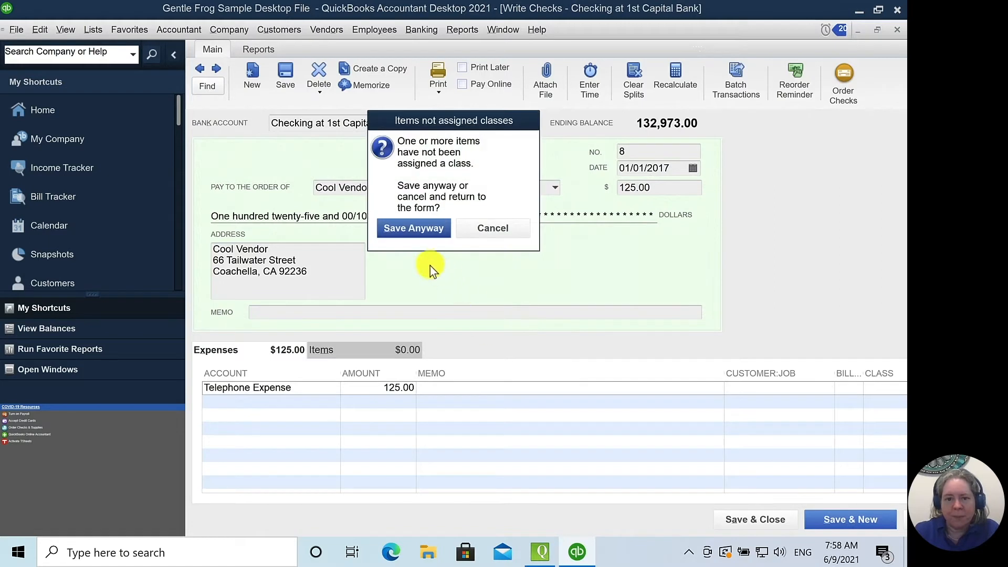
click(426, 228)
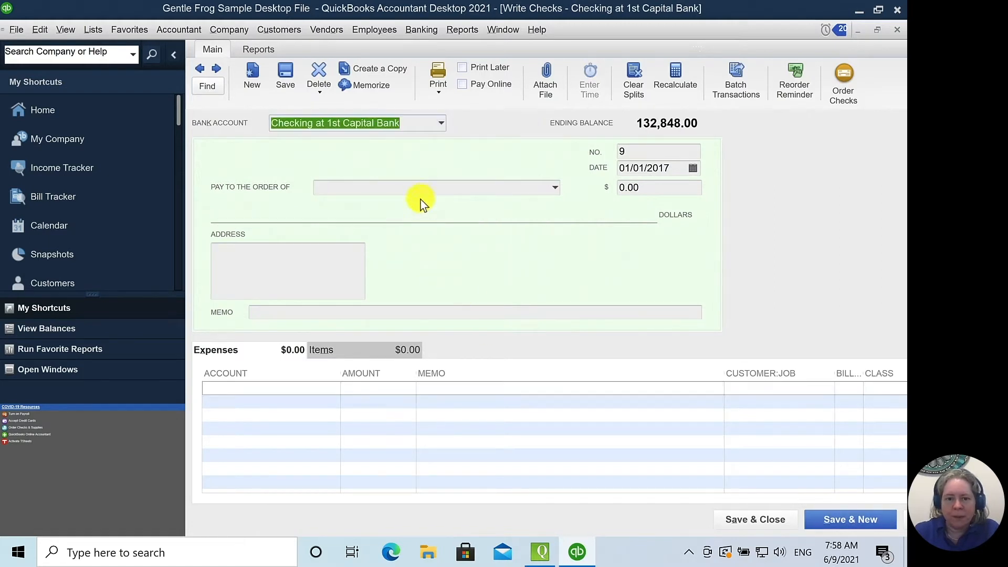
Make the new check payable to Panera and date it 01/01/2018
click(555, 187)
click(378, 404)
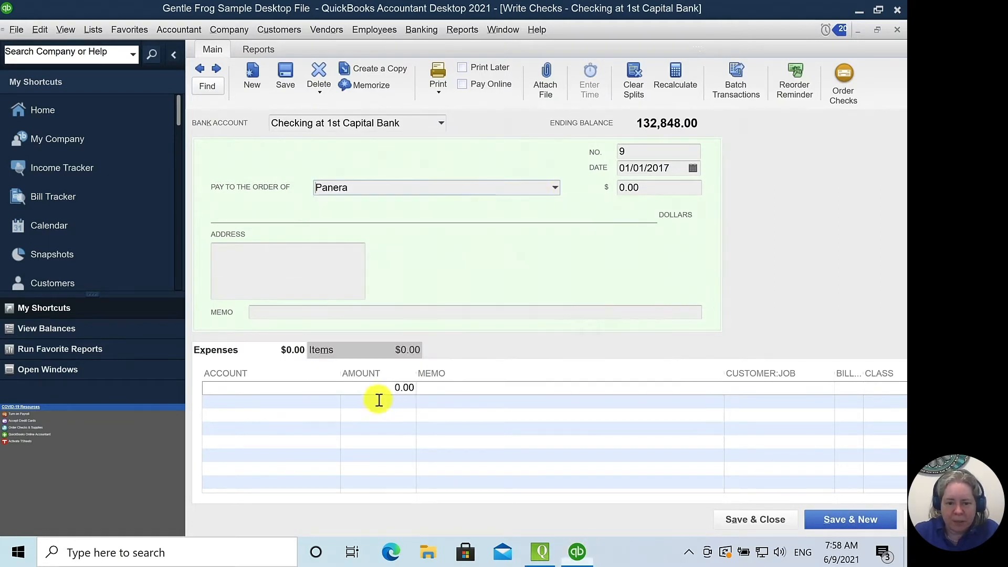
click(646, 167)
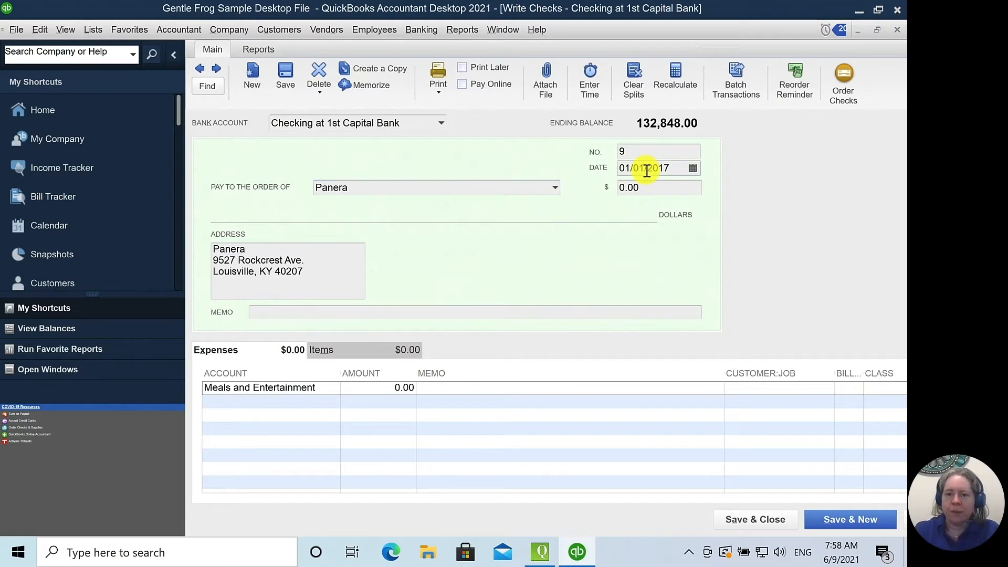
text(18)
key(Tab)
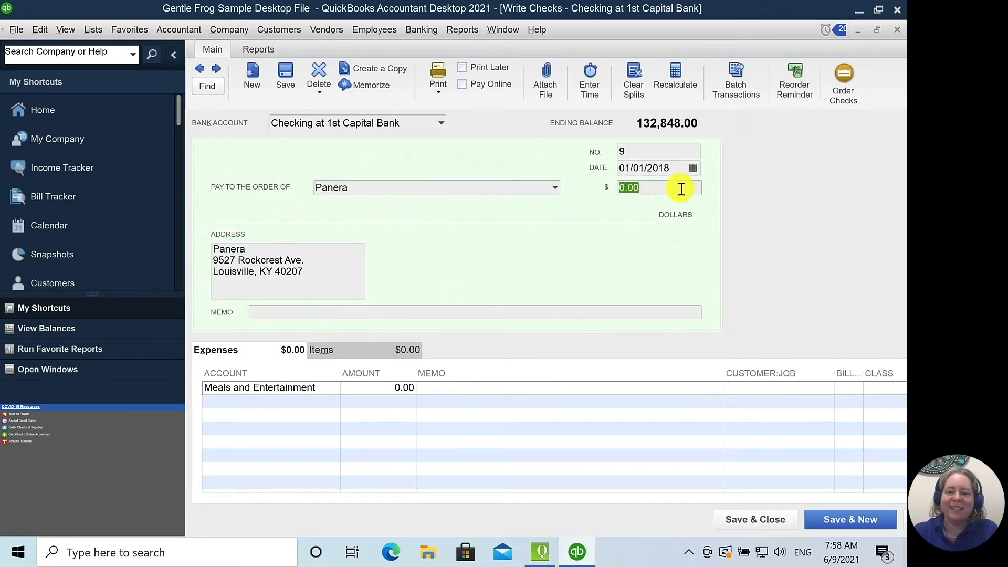
Set the Panera check's amount to 150.00 and save it without a class, continuing to a new check
text(12)
key(BackSpace)
text(50)
key(Tab)
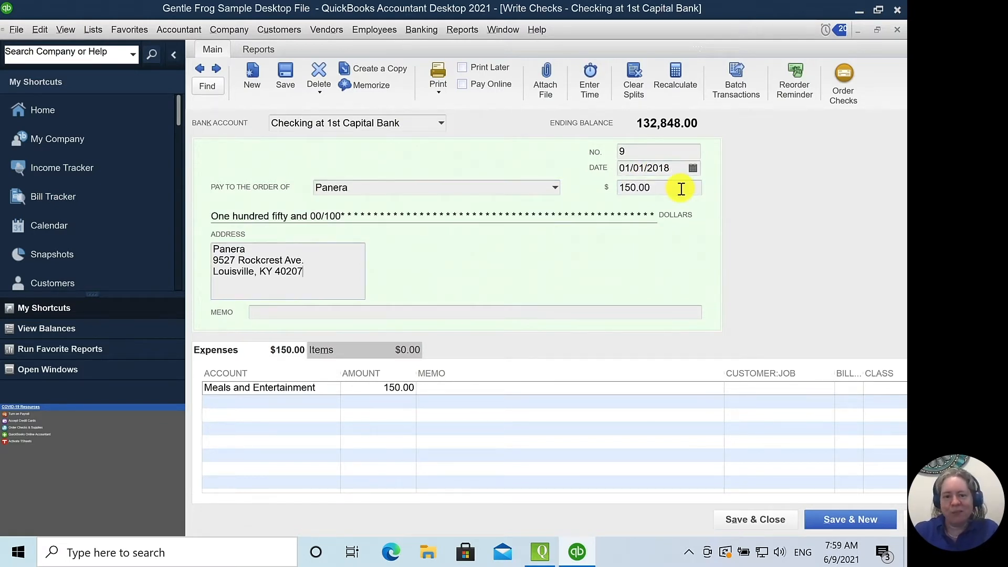
click(861, 517)
click(433, 231)
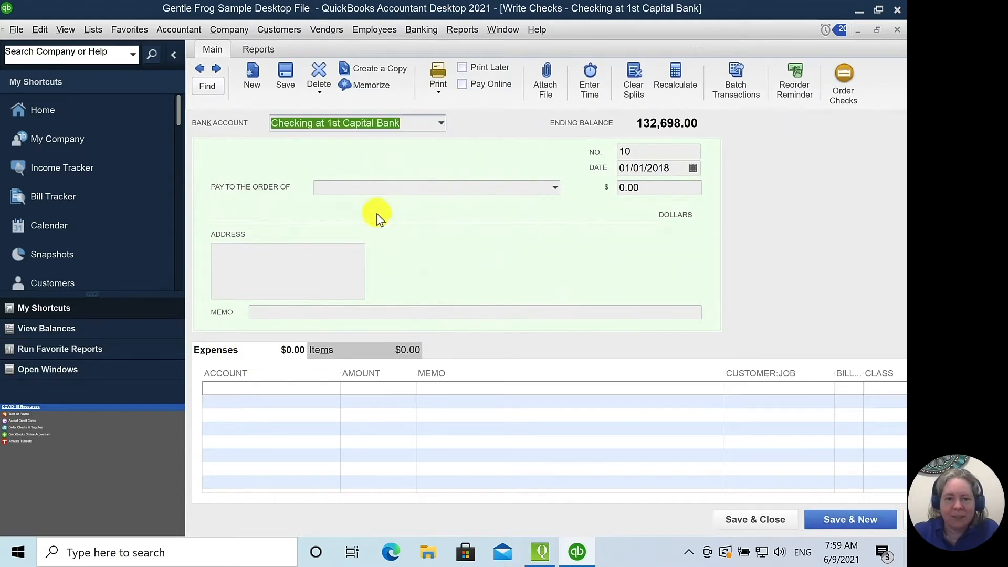
Make the new check payable to Towne-Larkin and date it 01/01/2019
click(555, 187)
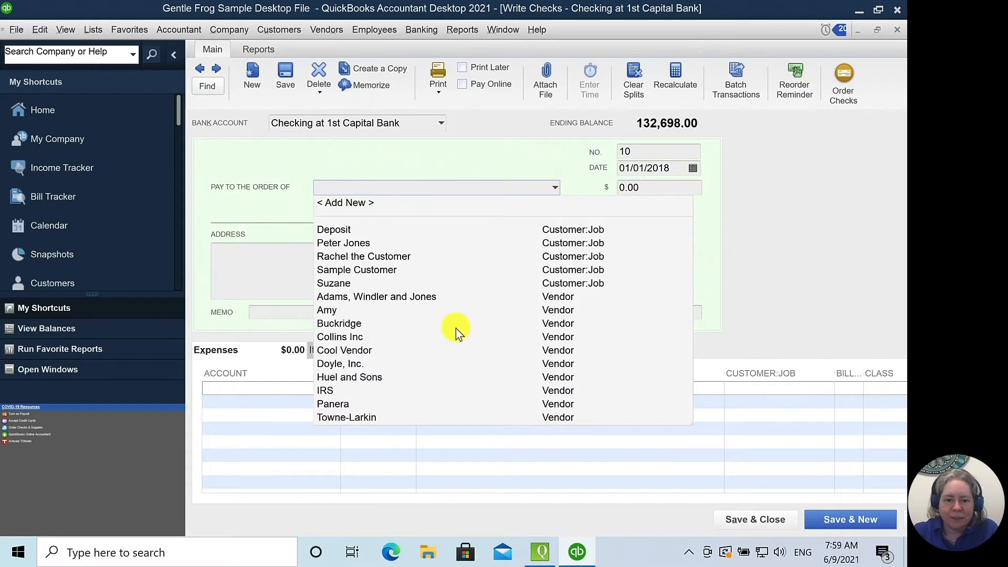
click(367, 414)
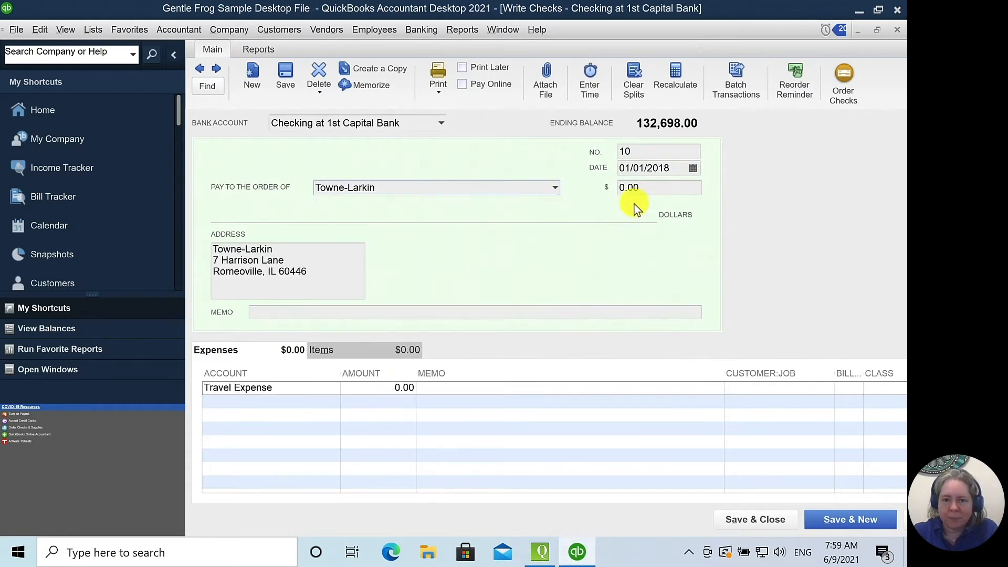
click(676, 167)
key(BackSpace)
text(9)
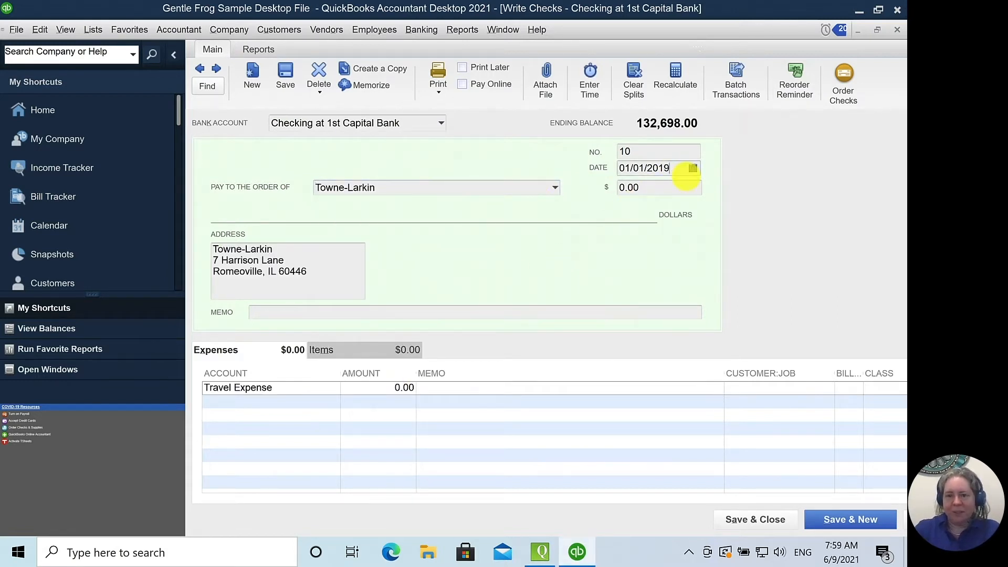
Set the Towne-Larkin check's amount to 175.00 and save it without a class, continuing to a new check
key(Tab)
key(Tab)
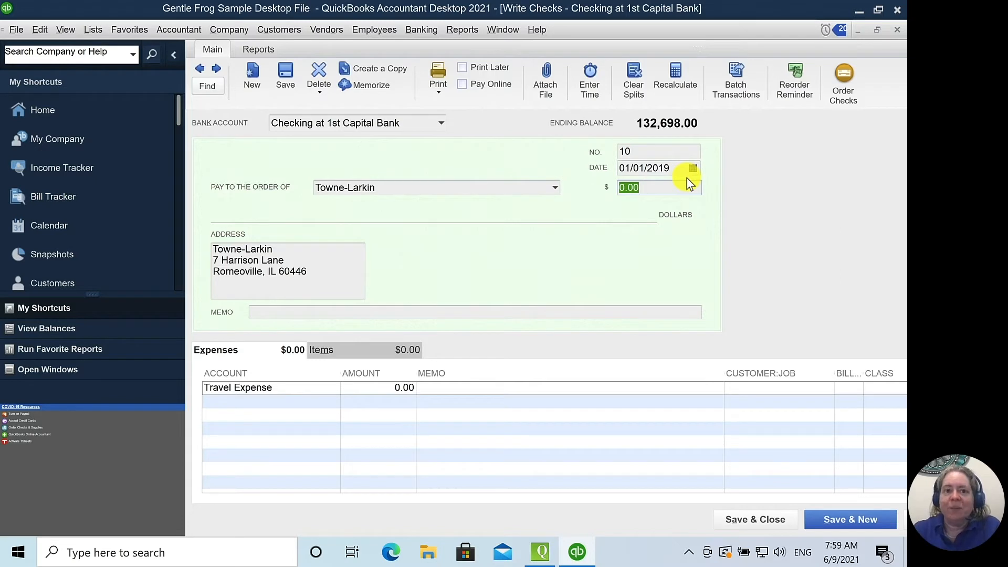
text(175)
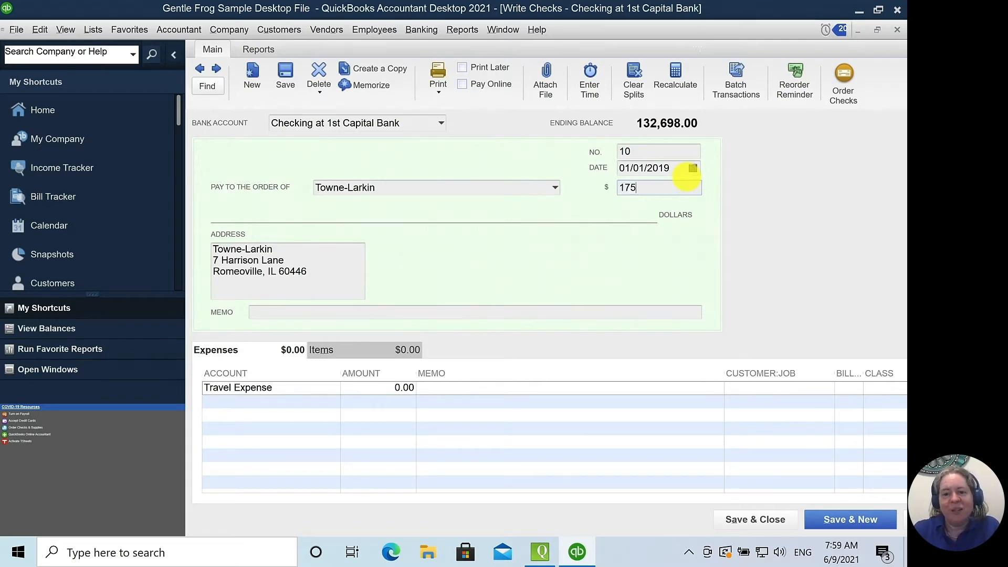
key(Tab)
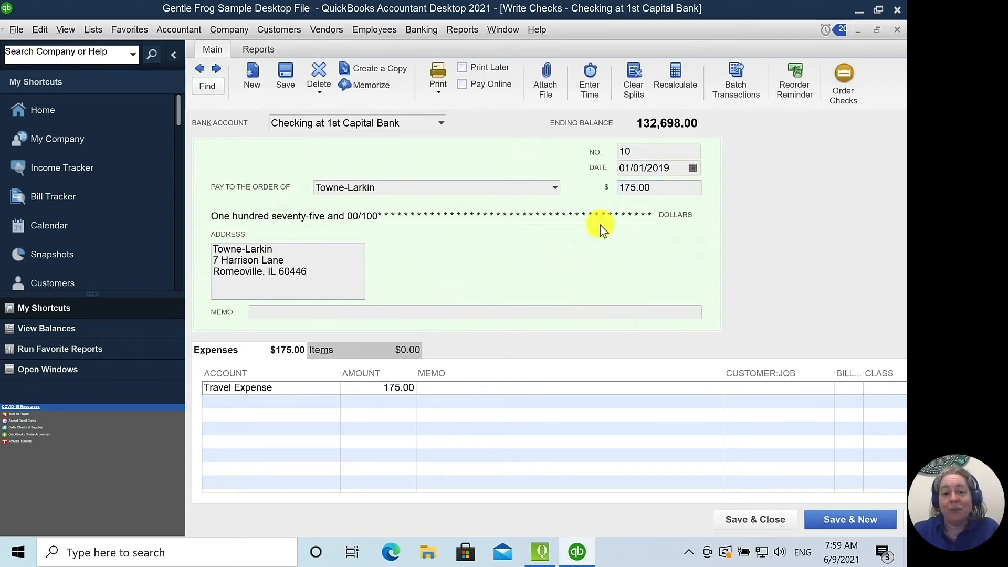
click(839, 524)
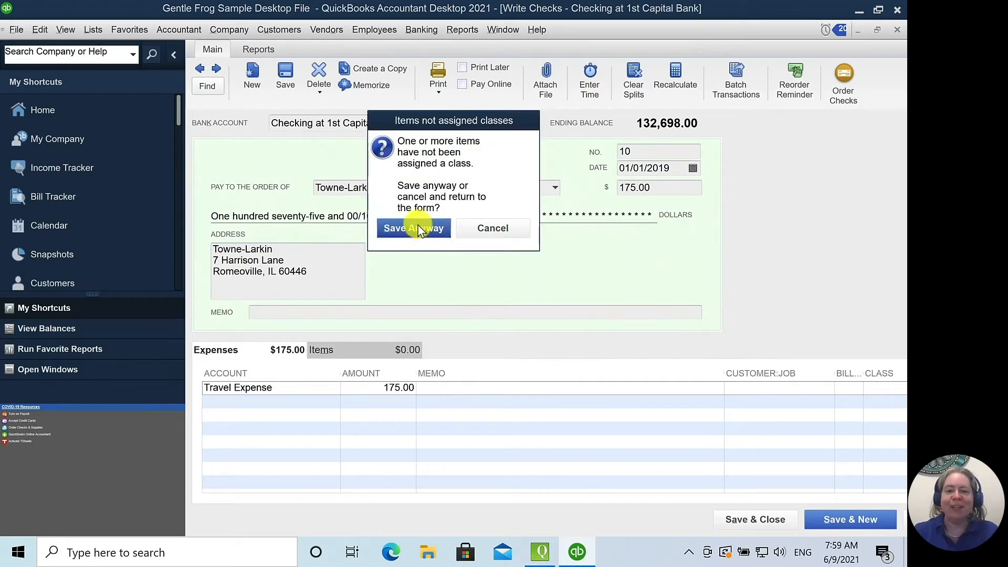
click(418, 226)
Make the new check payable to Huel and Sons and date it 01/01/2020
click(554, 188)
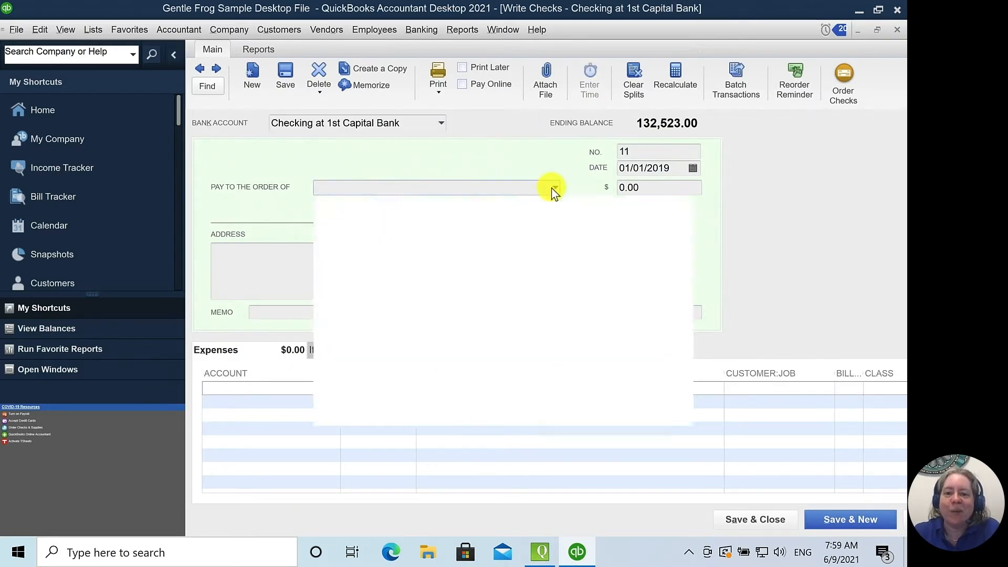
click(367, 377)
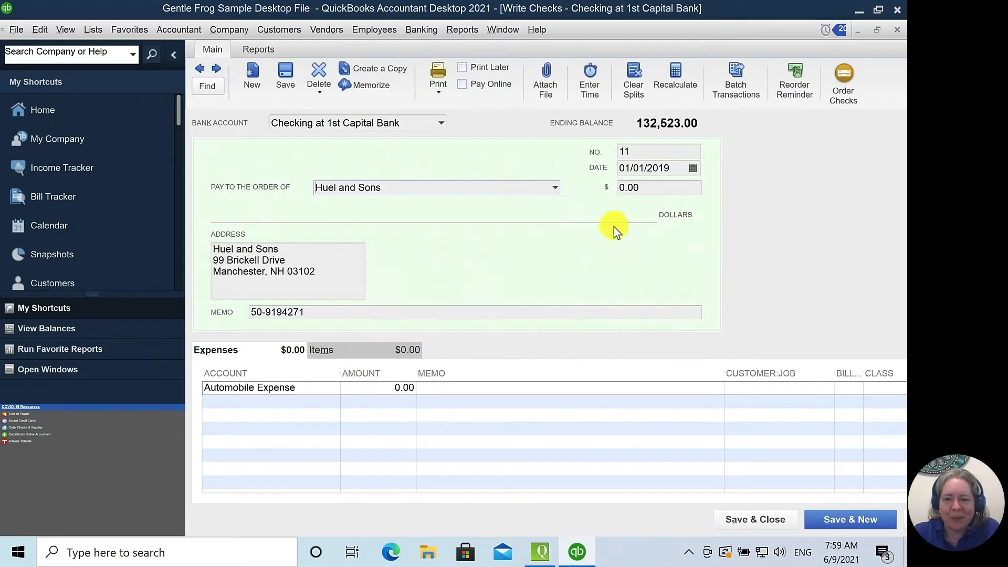
click(660, 173)
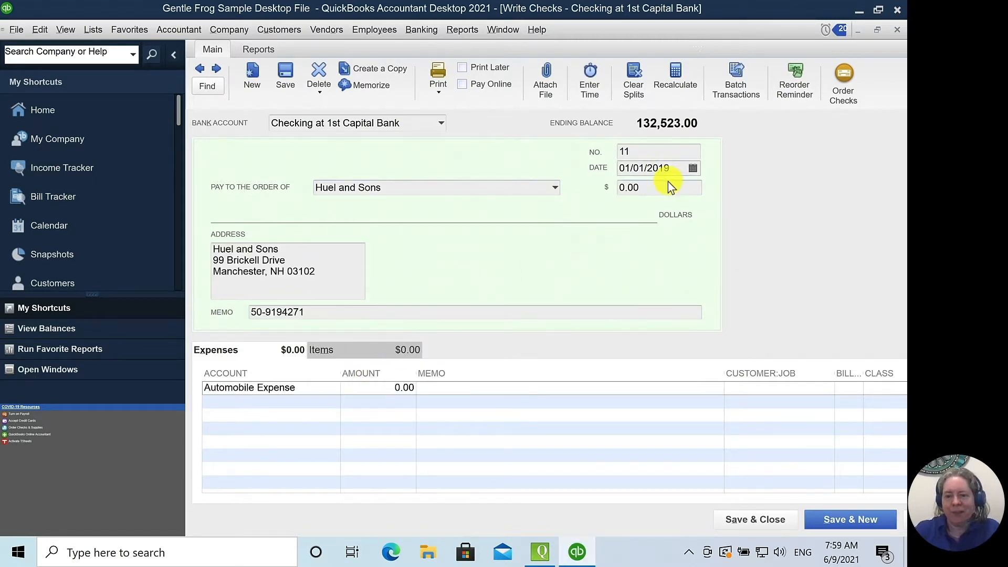
key(BackSpace)
key(BackSpace)
text(20)
Set the Huel and Sons check's amount to 200.00, save it without a class and close the check form
key(Tab)
key(Tab)
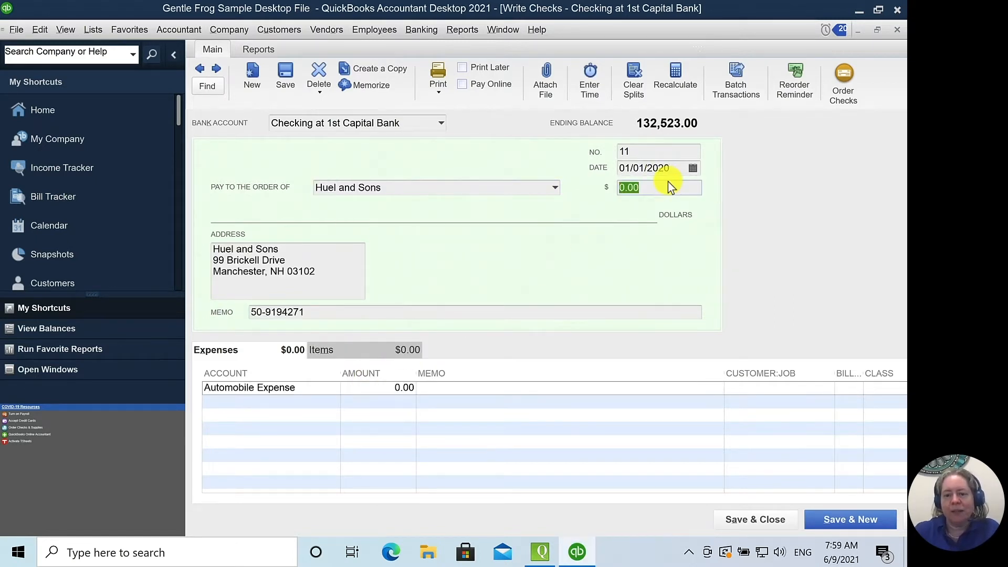
text(200)
key(Tab)
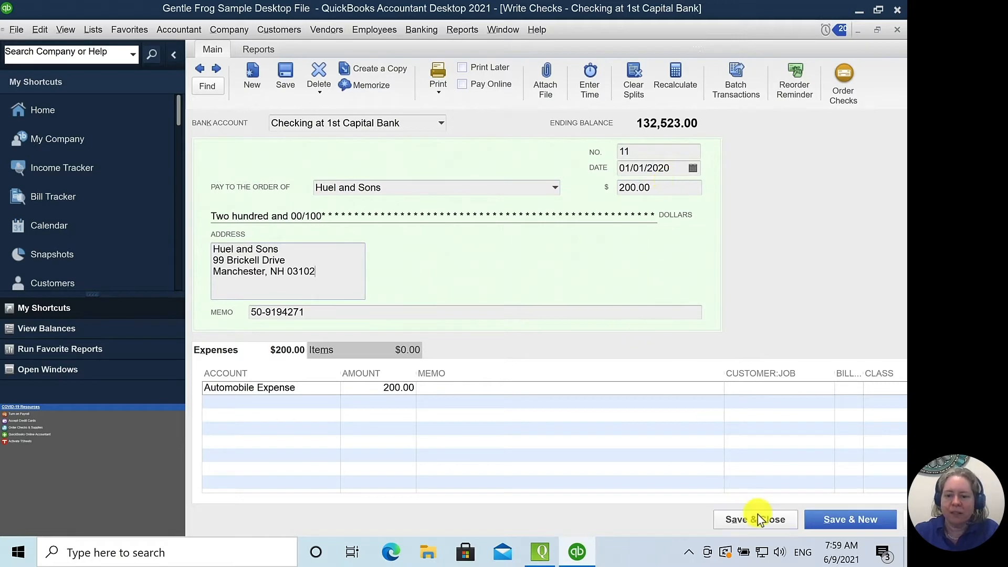
click(758, 518)
click(424, 230)
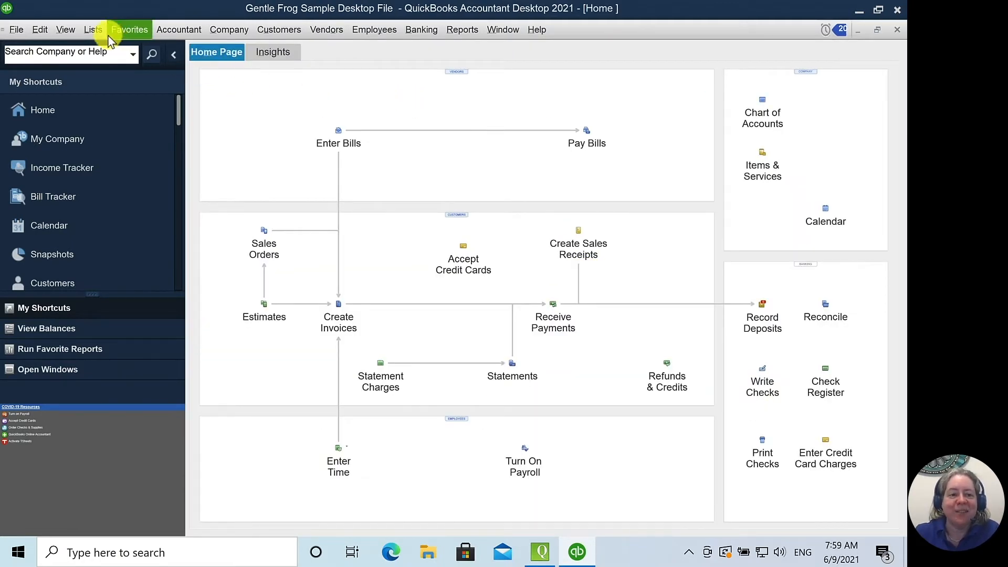
Open the Chart of Accounts
click(93, 32)
click(138, 47)
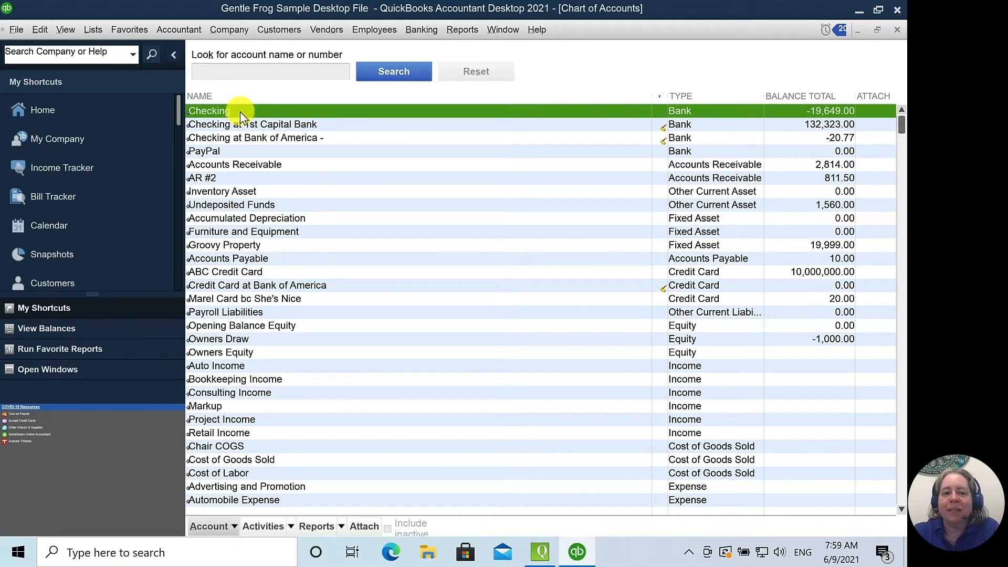
Open the Checking at 1st Capital Bank register and examine the check entries dated 01/01/2016 to 01/01/2020
double_click(240, 112)
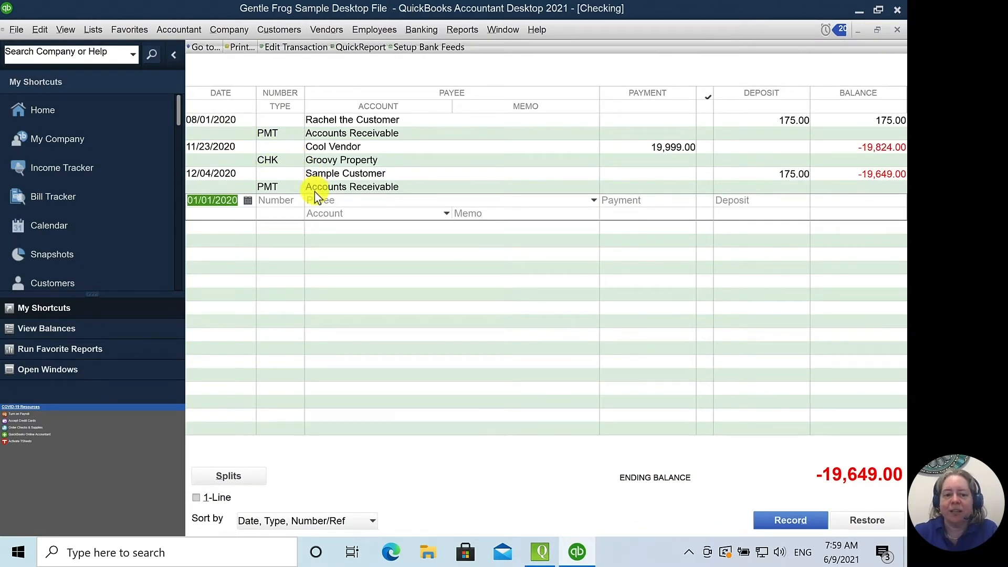
key(Escape)
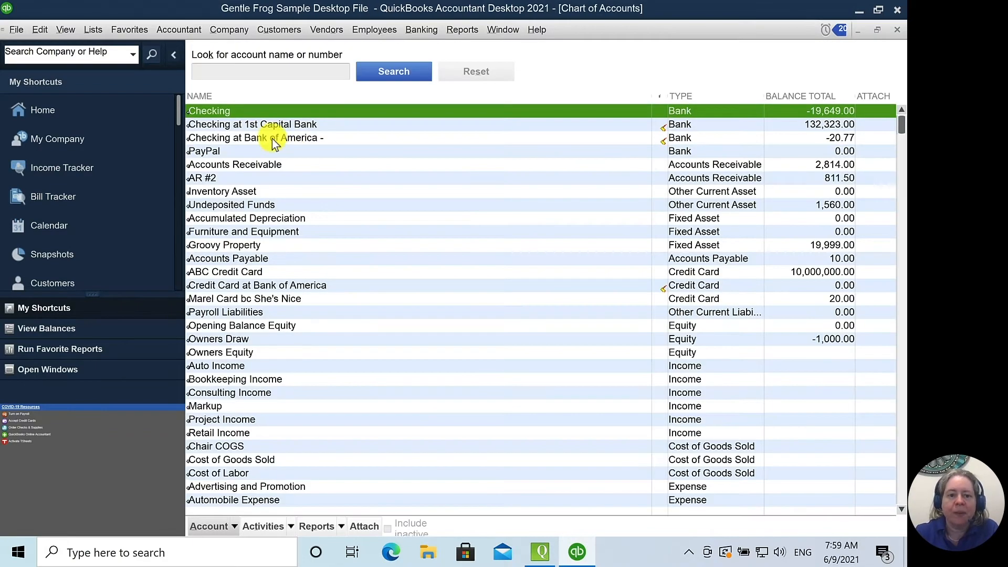
double_click(258, 125)
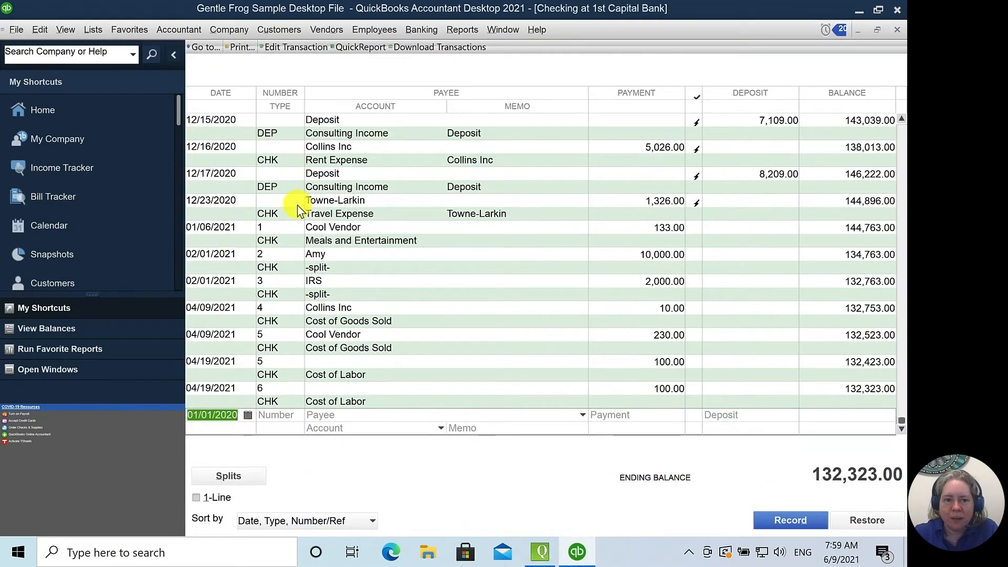
scroll(252, 214, up, 20)
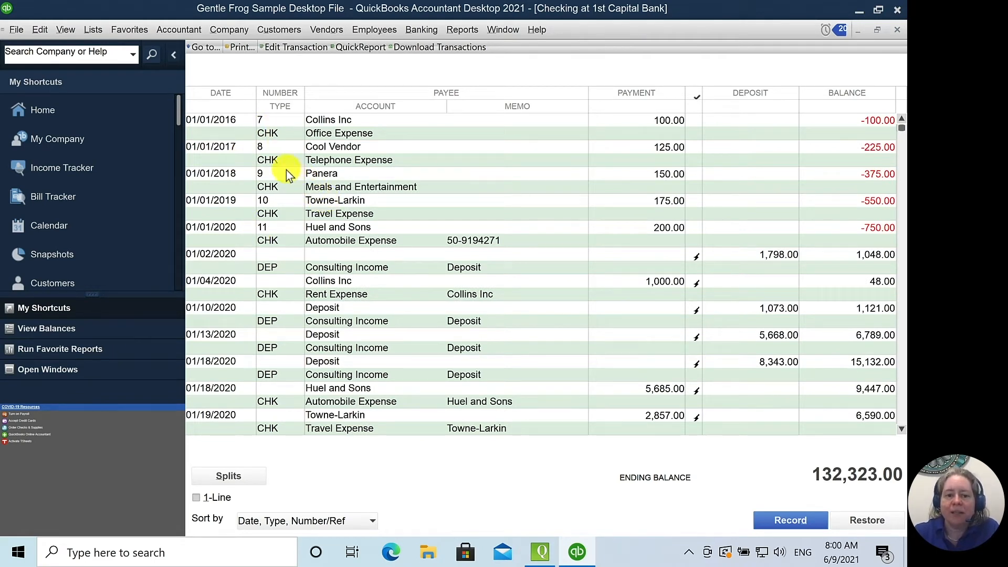
click(222, 151)
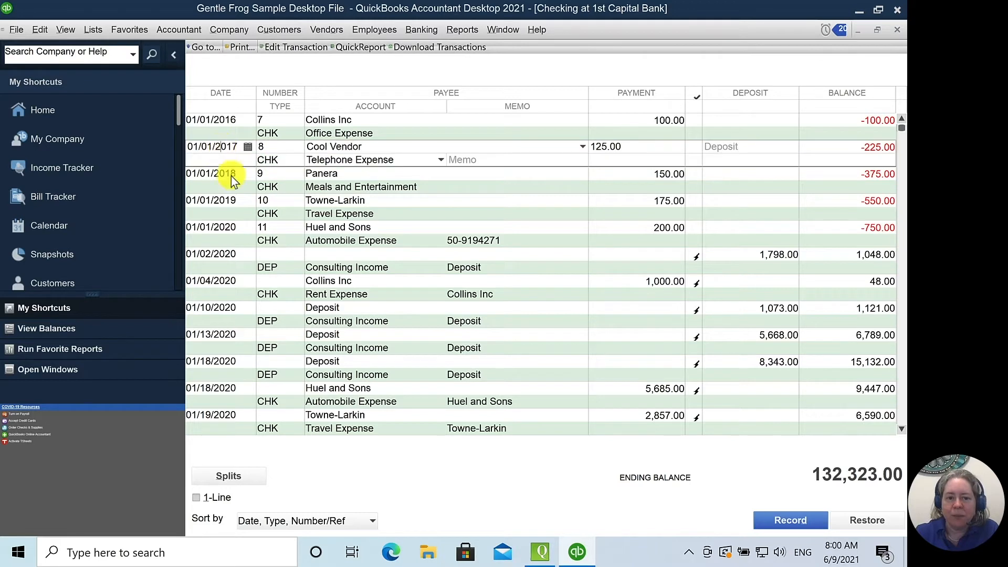
click(231, 203)
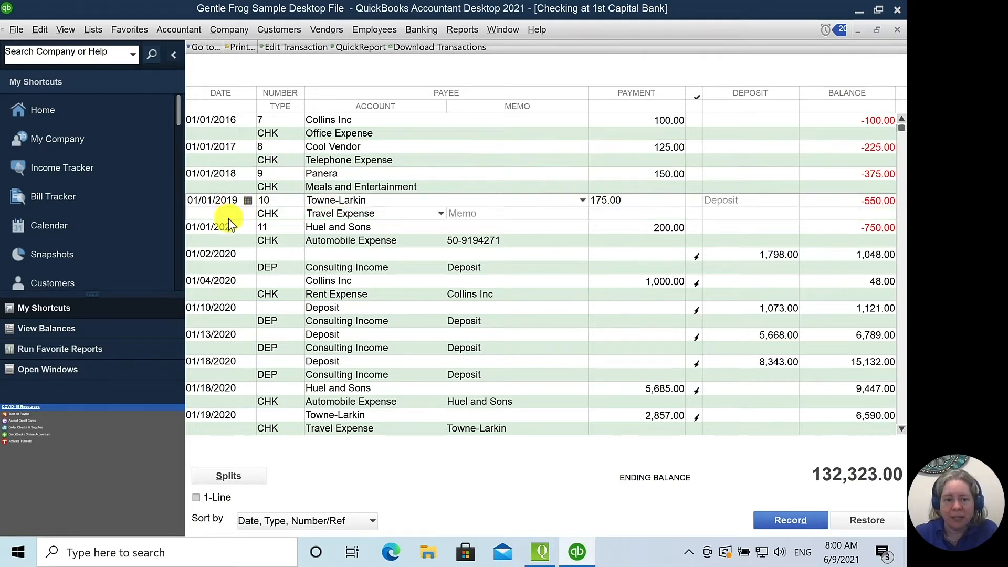
click(246, 279)
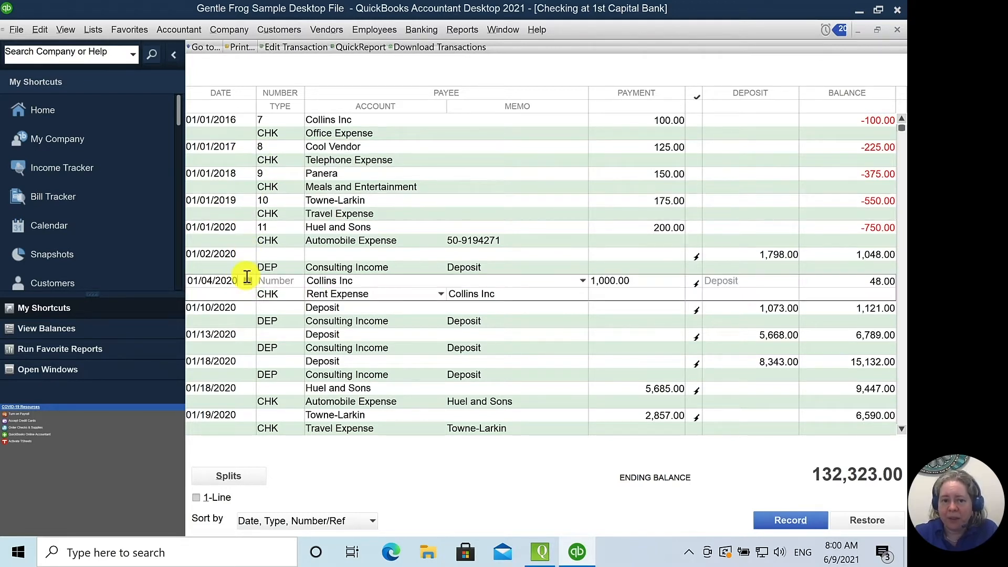
click(229, 128)
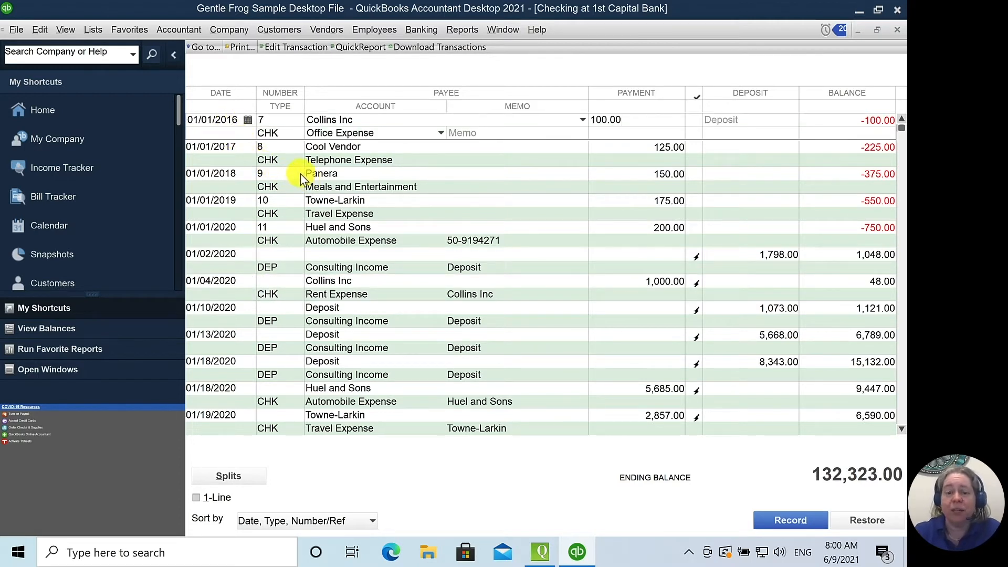
Start a local backup of the company file with Desktop as the backup folder, keeping this location and the other default backup options
click(22, 36)
mouse_move(30, 112)
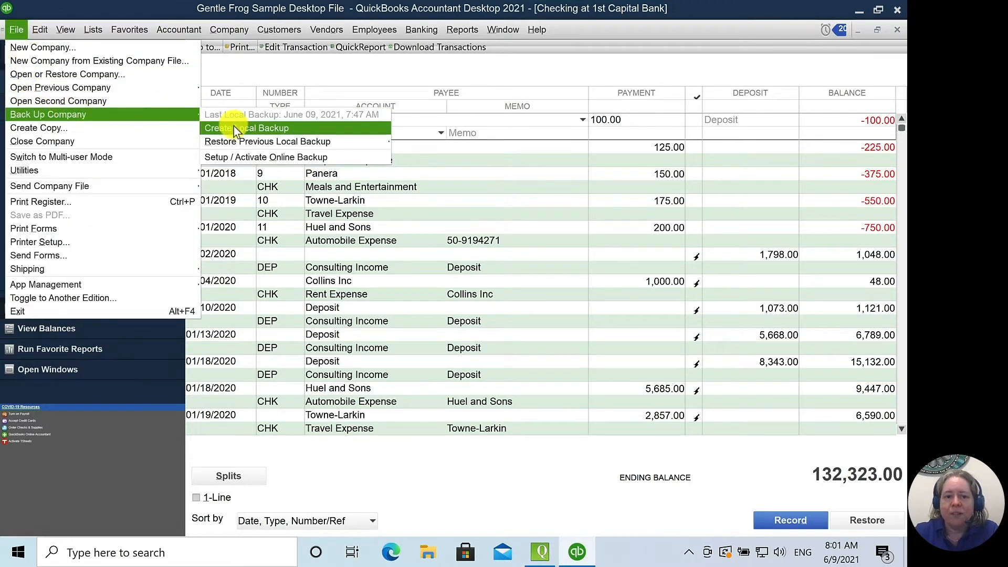
click(294, 128)
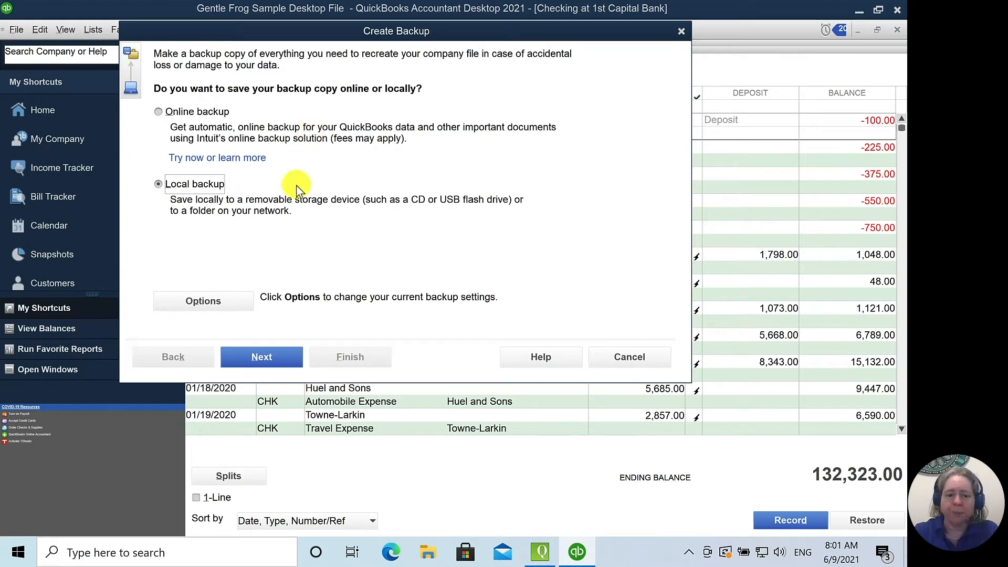
click(274, 356)
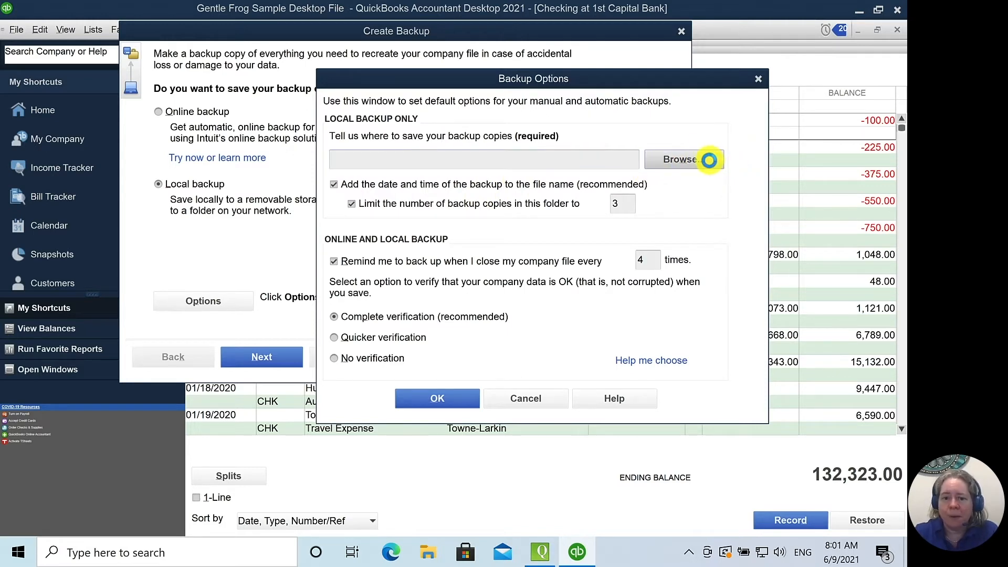
click(677, 163)
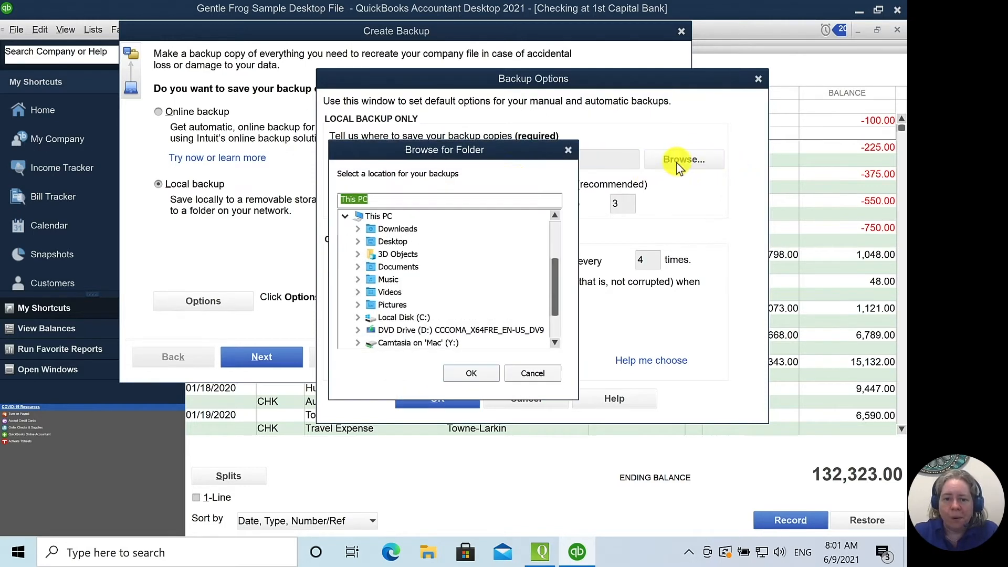
click(392, 242)
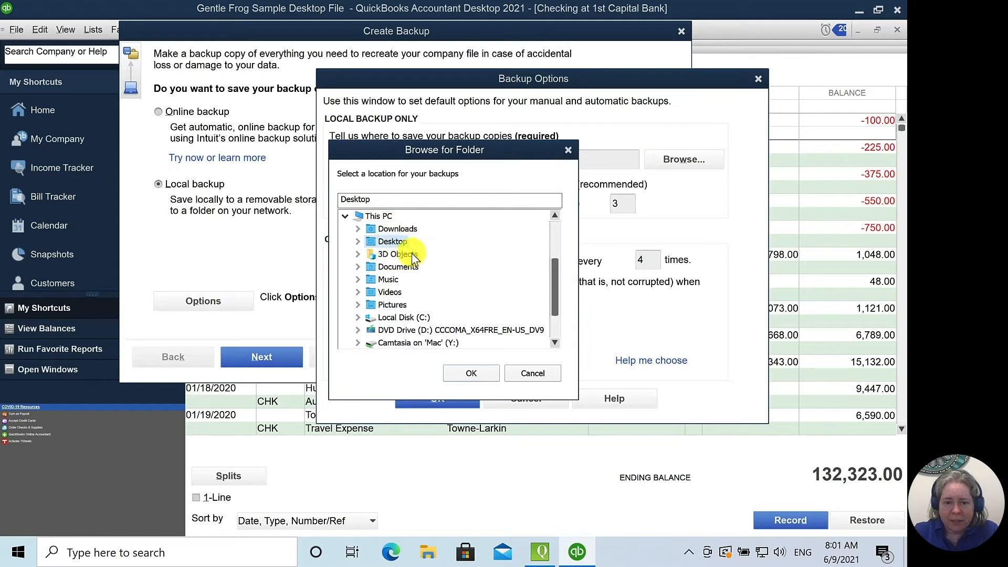
click(472, 370)
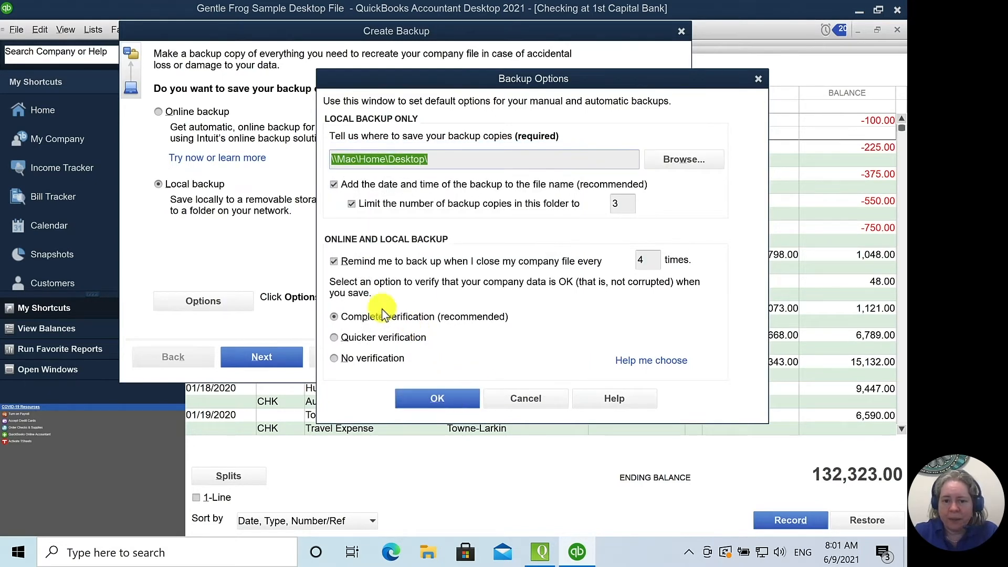
click(445, 401)
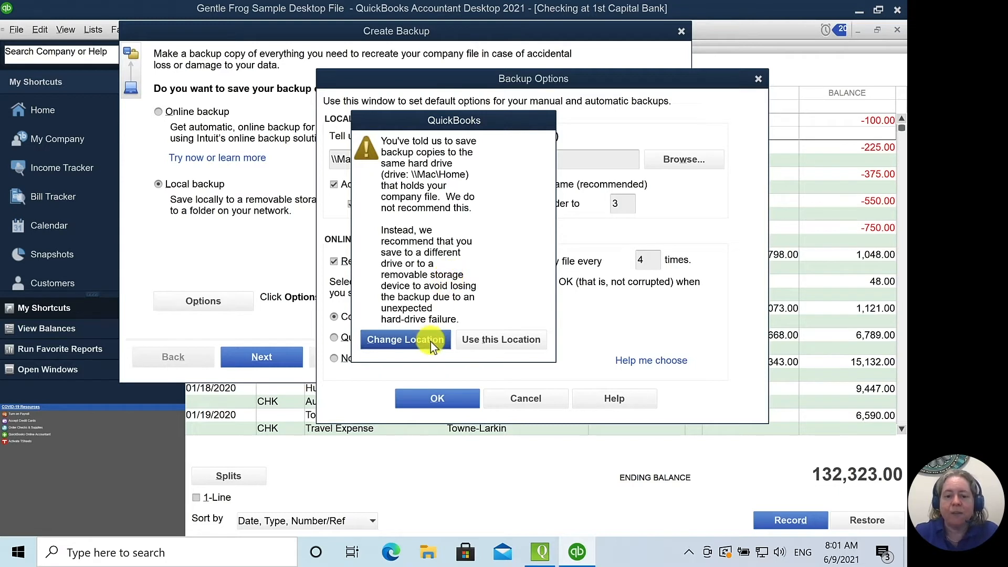
click(484, 339)
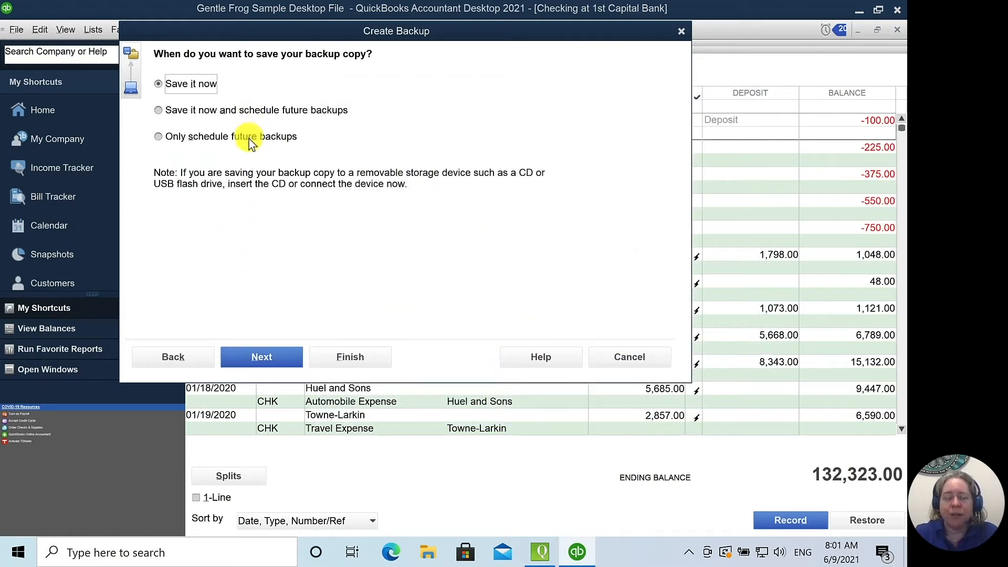
Save the backup copy now to the Desktop under the suggested file name
click(283, 350)
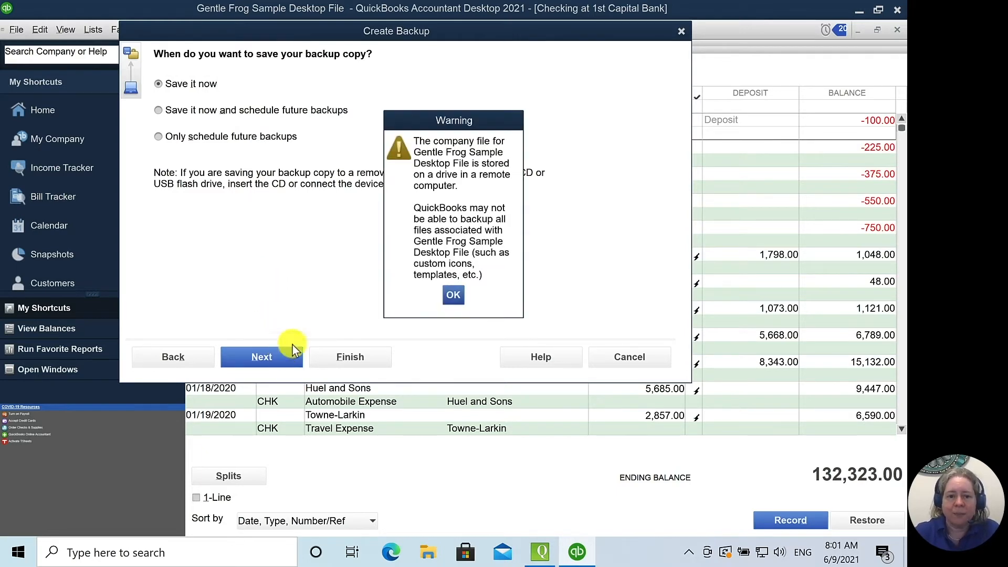
click(455, 296)
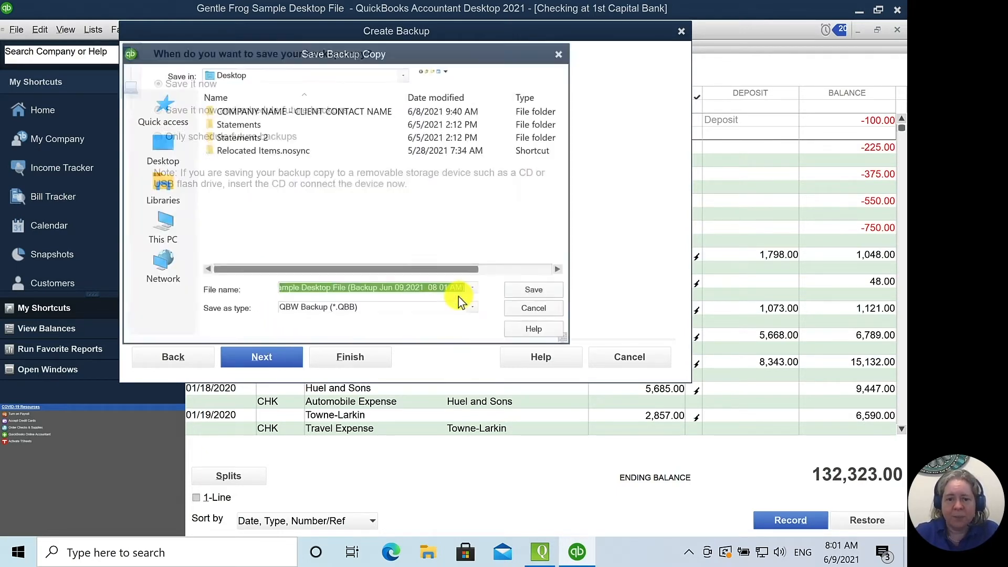
click(171, 152)
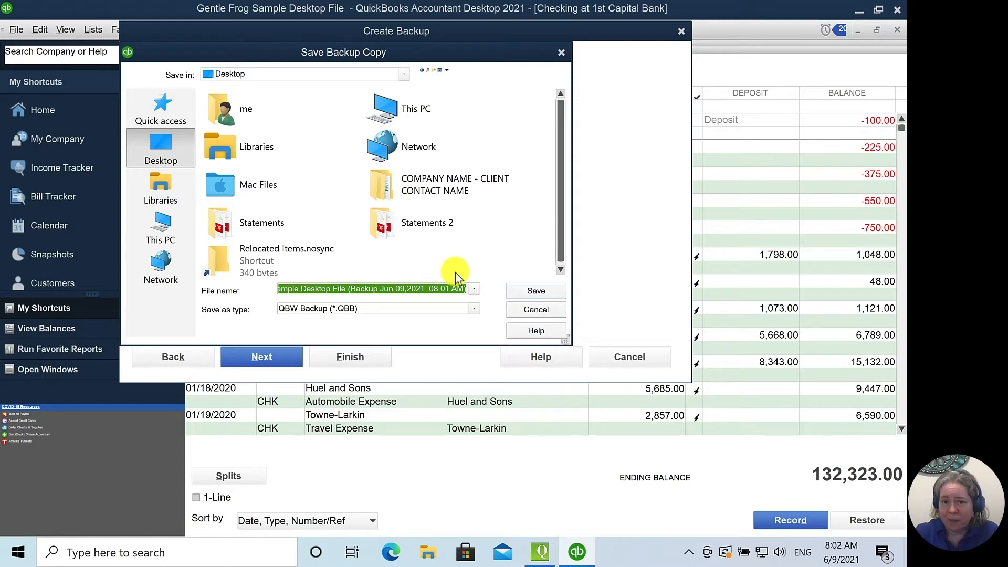
click(531, 291)
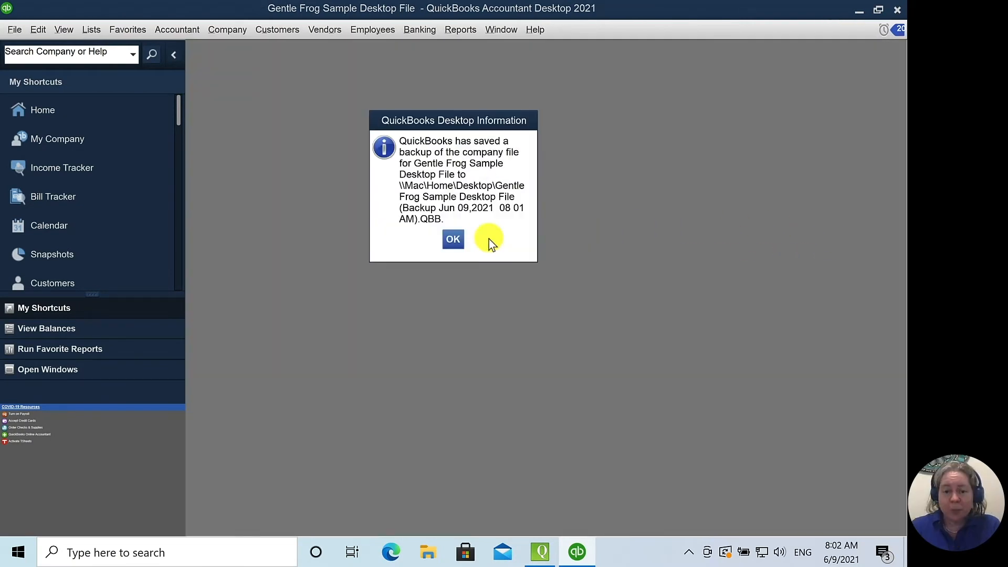
click(455, 241)
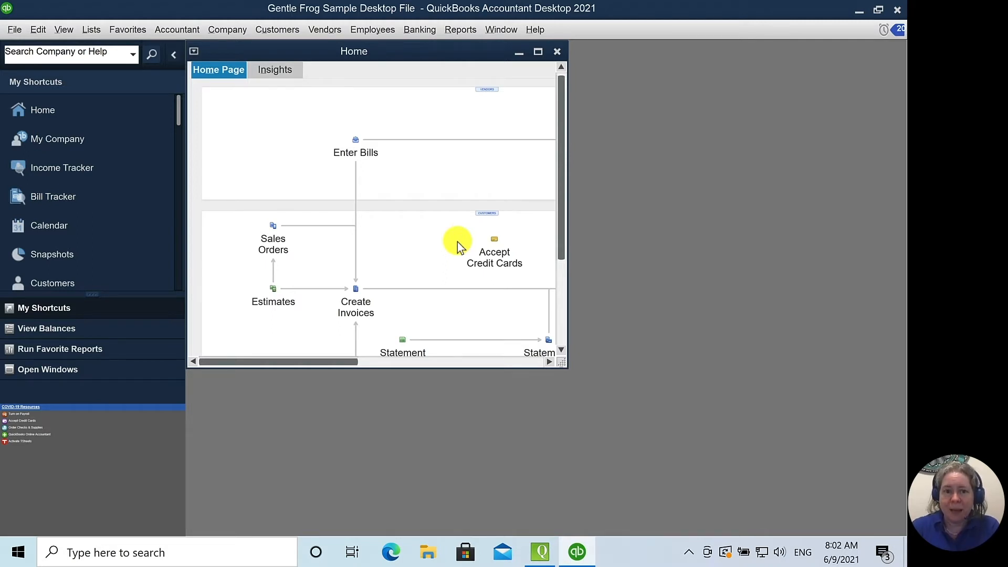
Close the company file and choose the local Gentle Frog Sample Desktop File backup on the Desktop for restoring
click(15, 32)
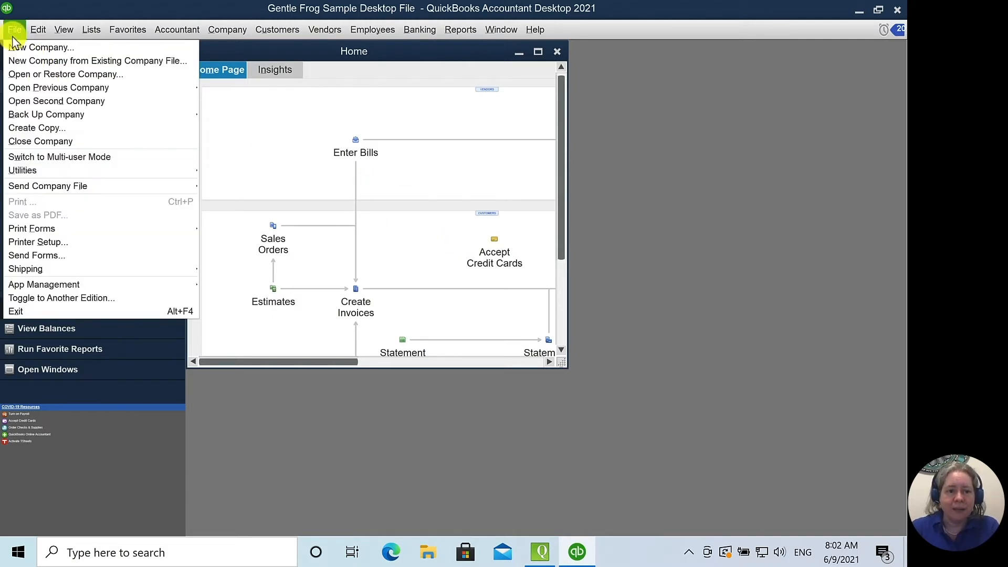
click(45, 143)
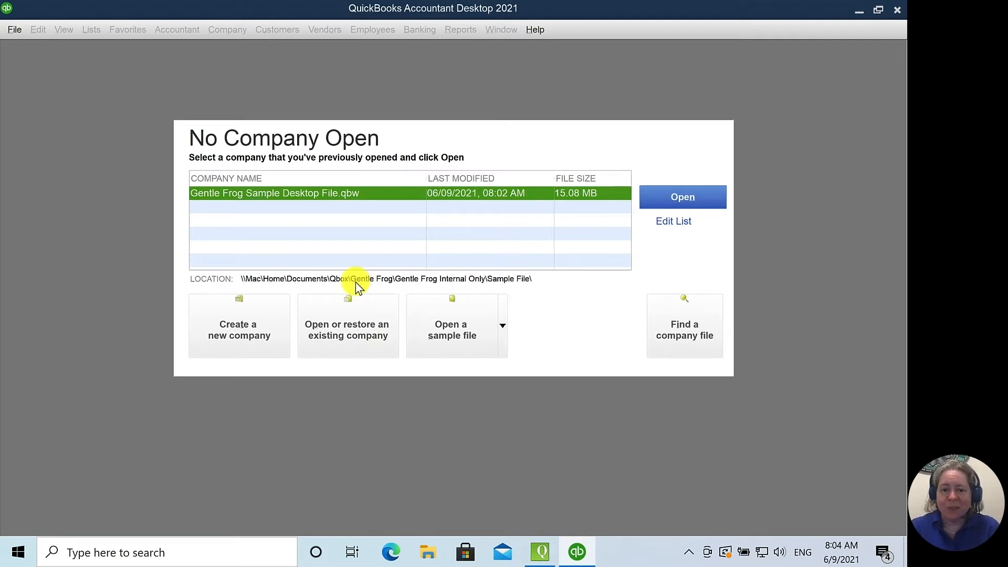
click(359, 326)
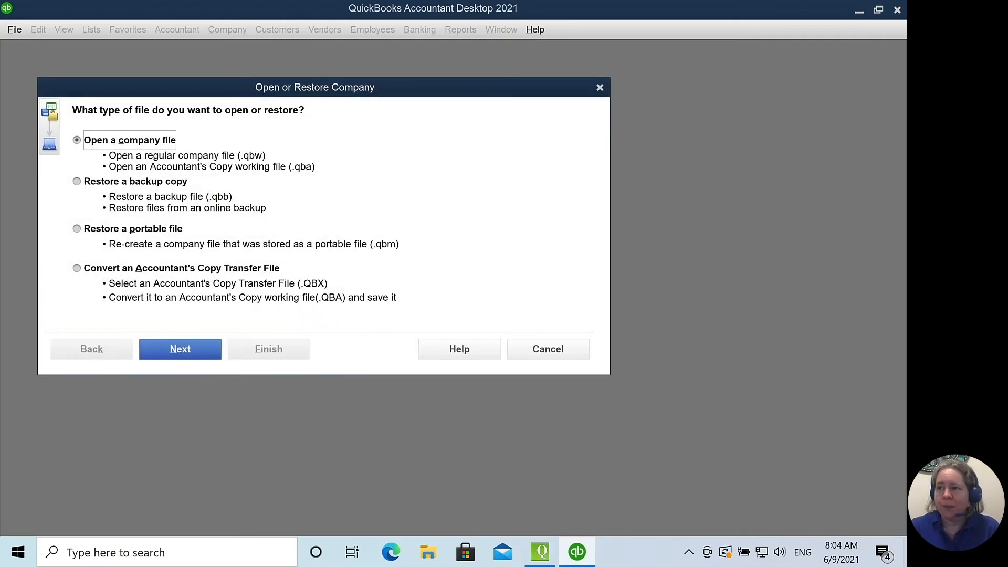
click(156, 188)
click(190, 349)
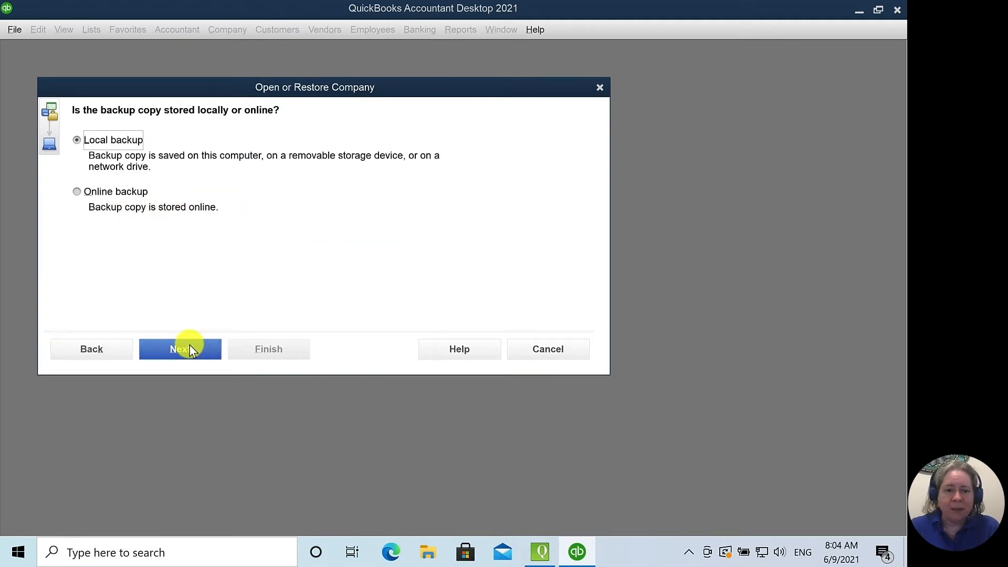
click(190, 349)
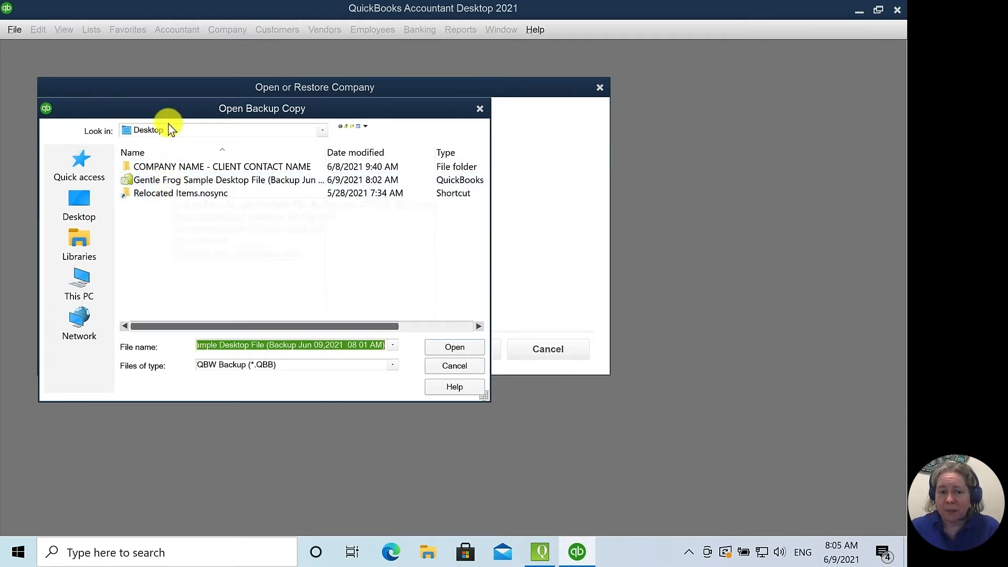
click(172, 180)
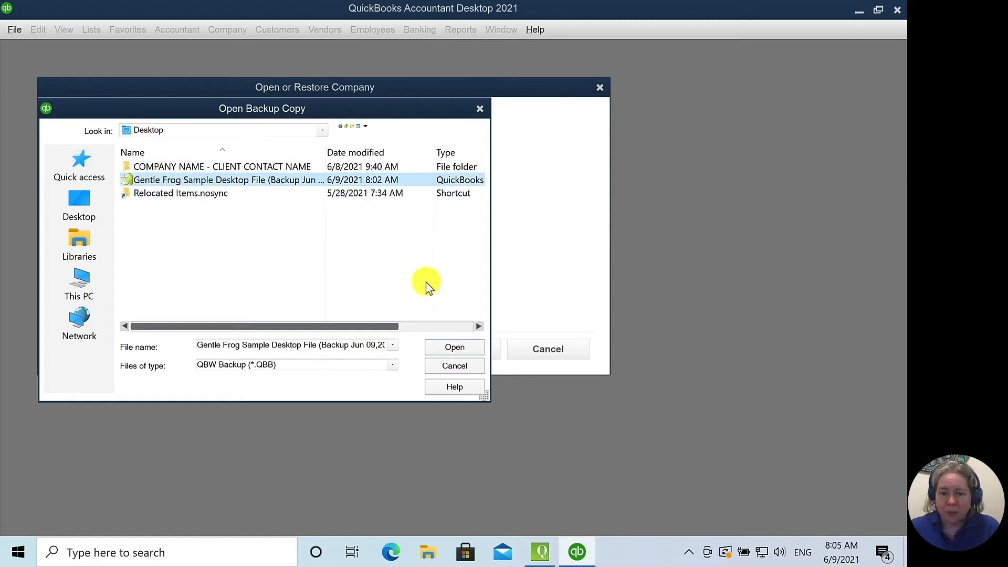
click(454, 347)
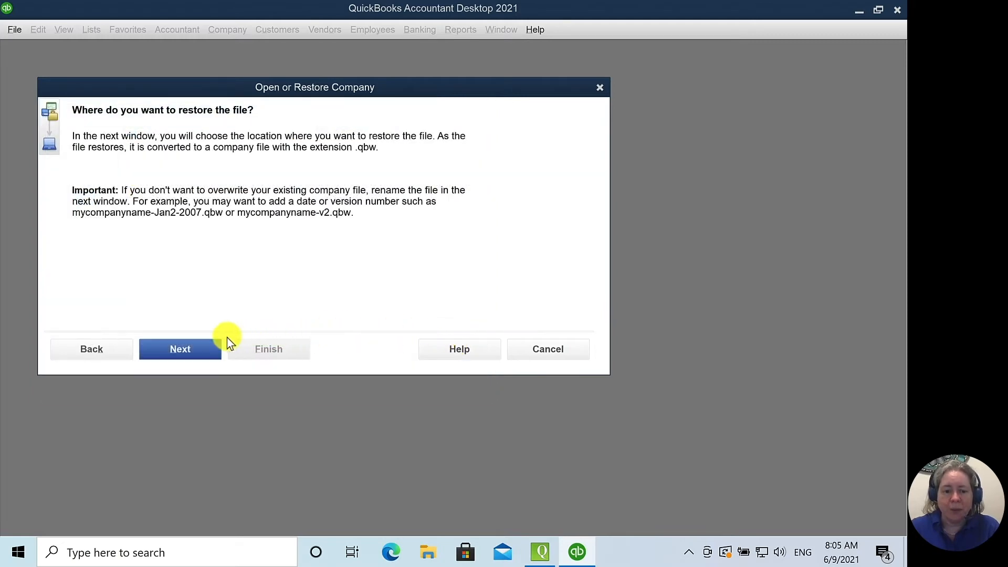
Restore the backup into the Sample File folder as a new company file named "Copy for audit or review"
click(194, 346)
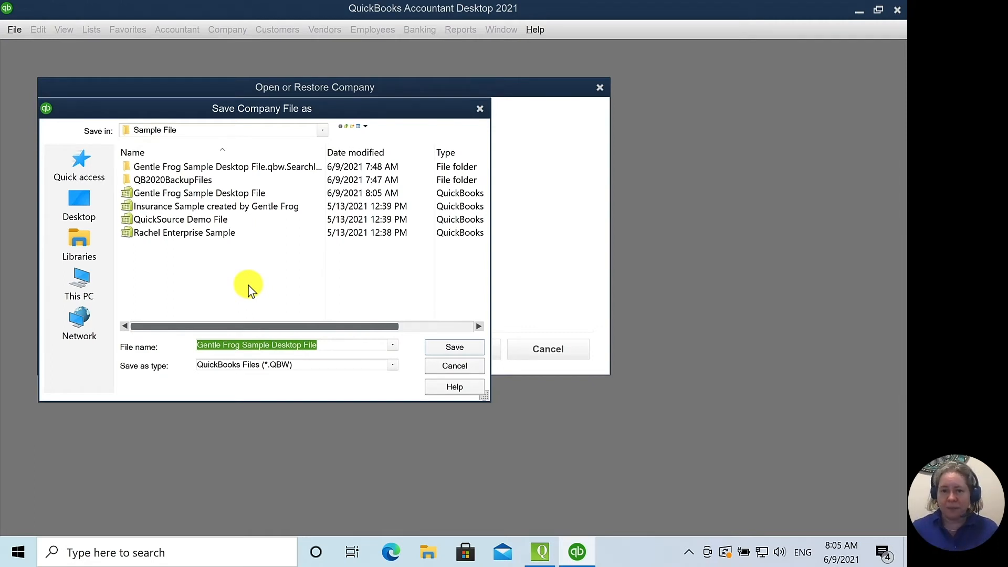
click(330, 344)
drag(330, 344, 200, 344)
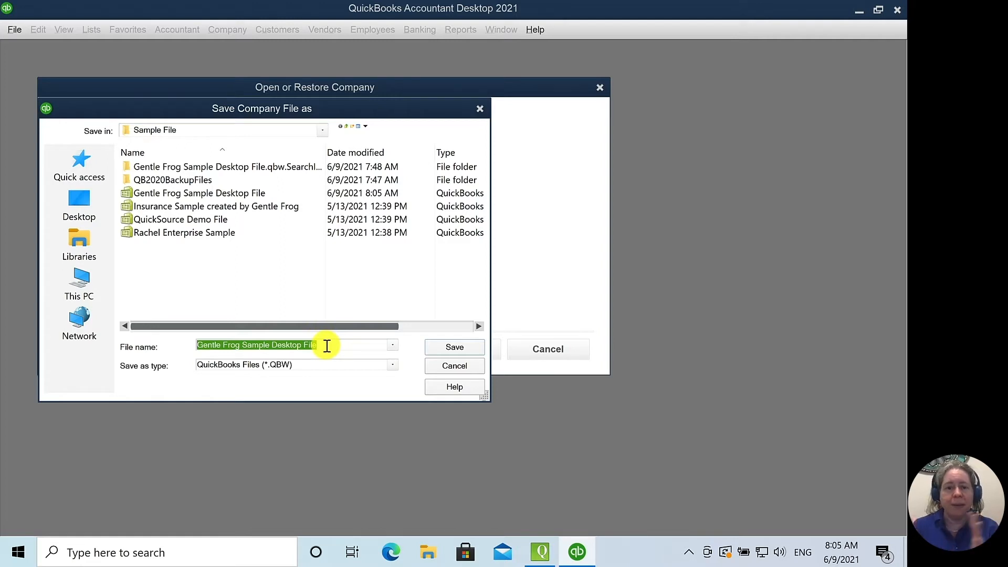
key(BackSpace)
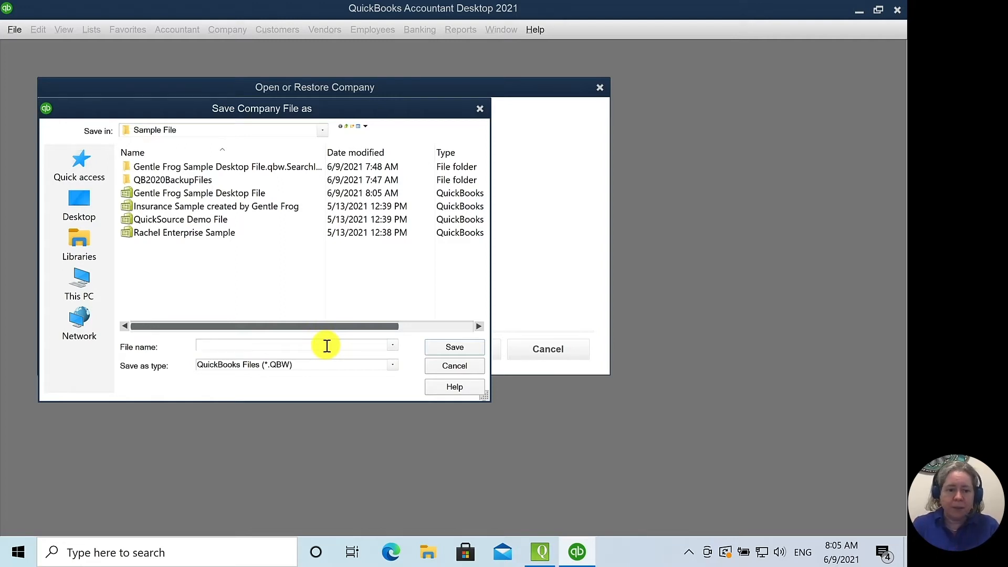
text(Copy for )
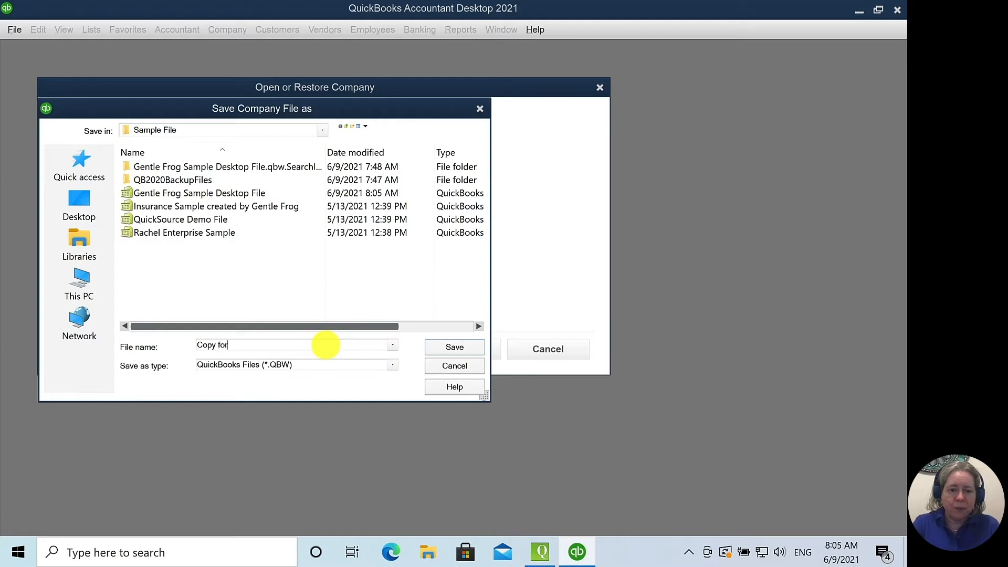
text(audi)
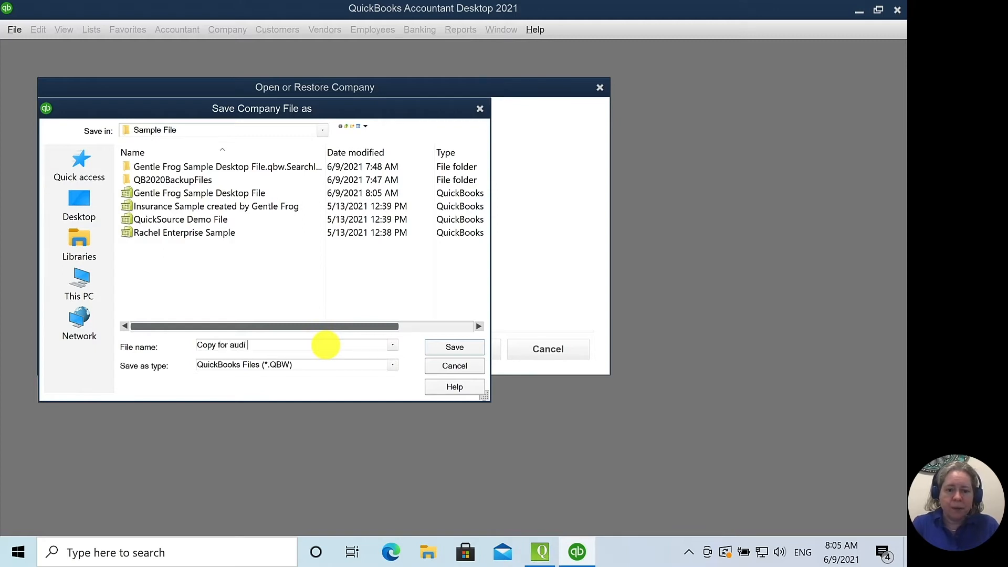
text(t or review)
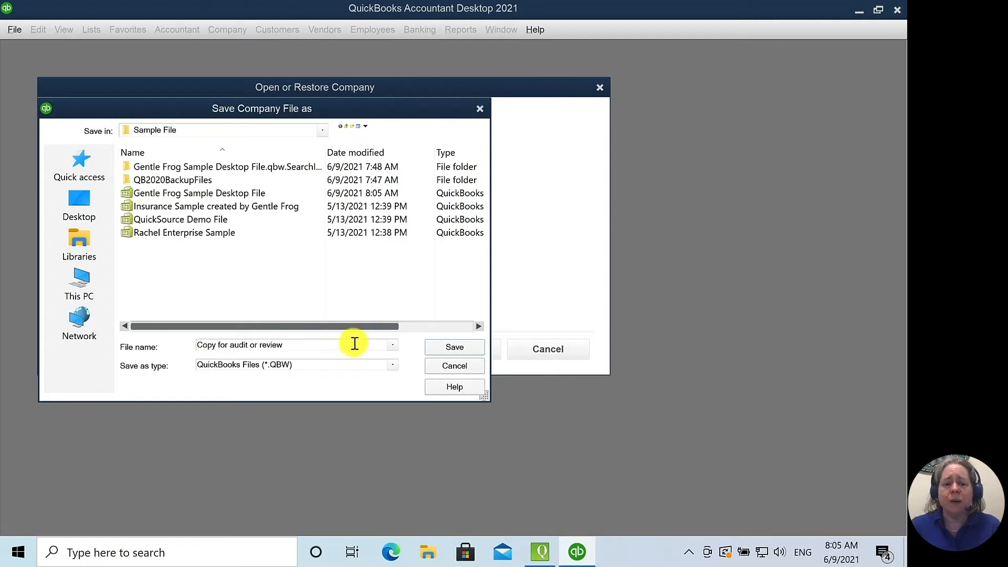
click(455, 346)
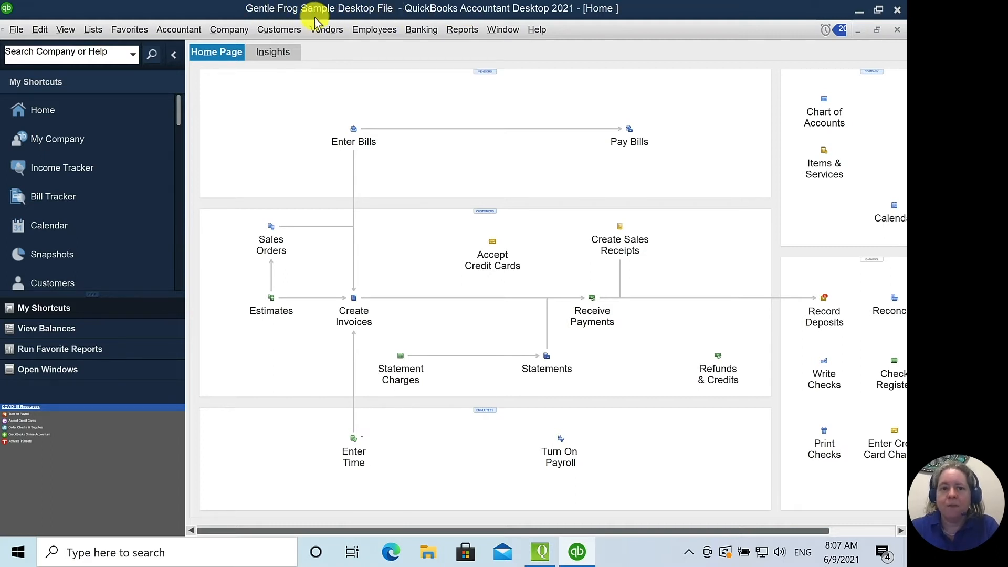
Change the company name in the company's contact information to "Gentle Frog - Review File"
click(226, 30)
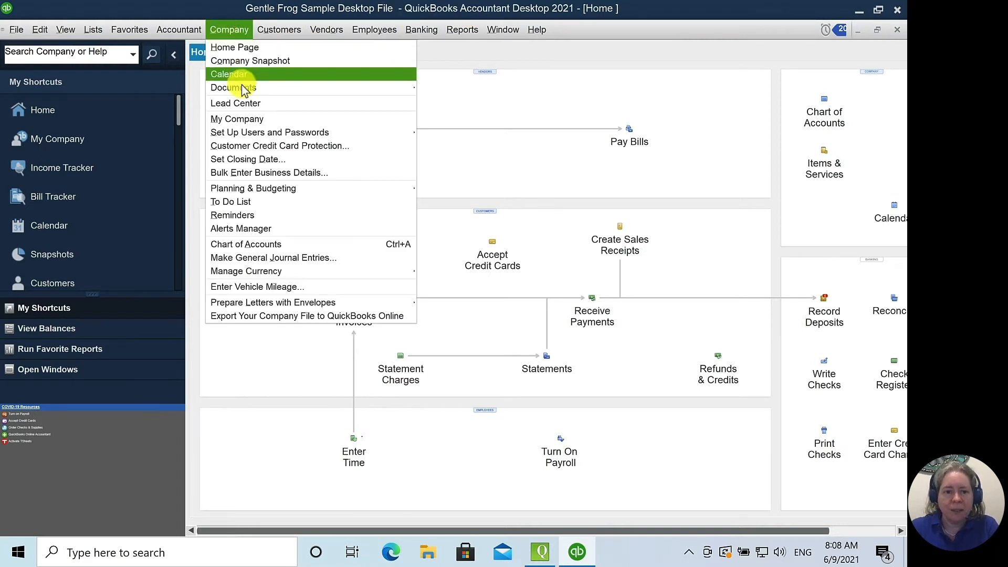
click(248, 118)
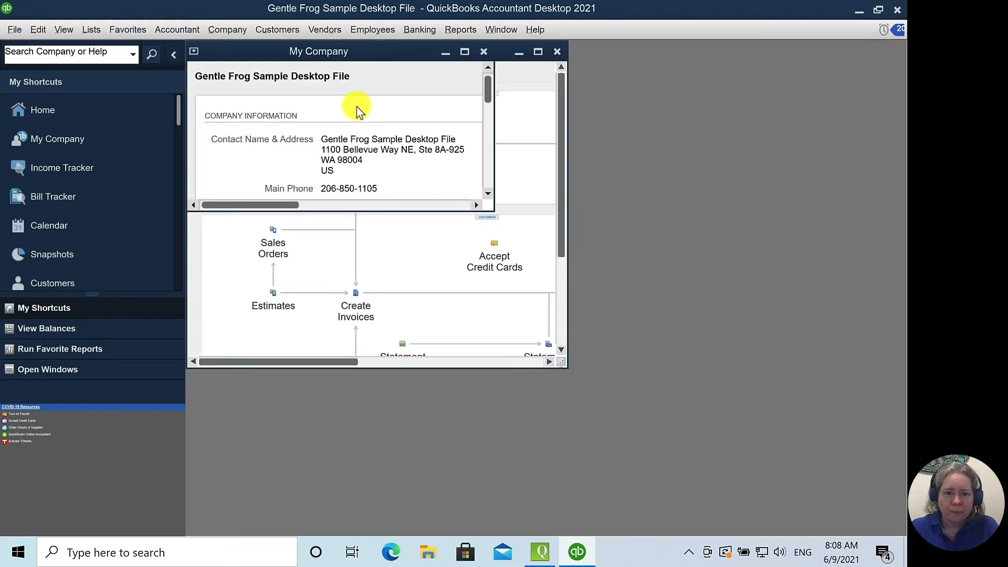
click(464, 51)
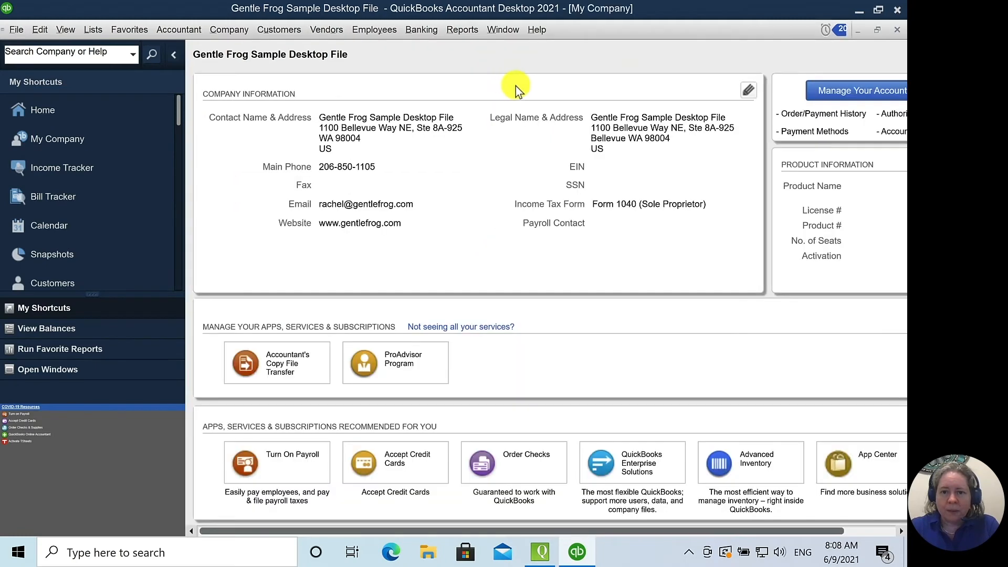
click(749, 90)
text(Gentle Frog)
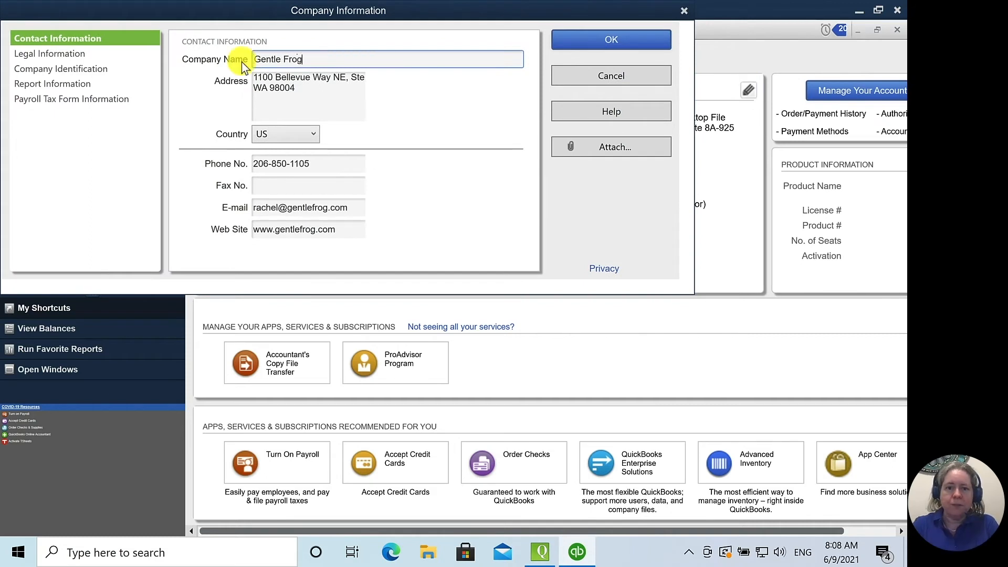
text( - Review File)
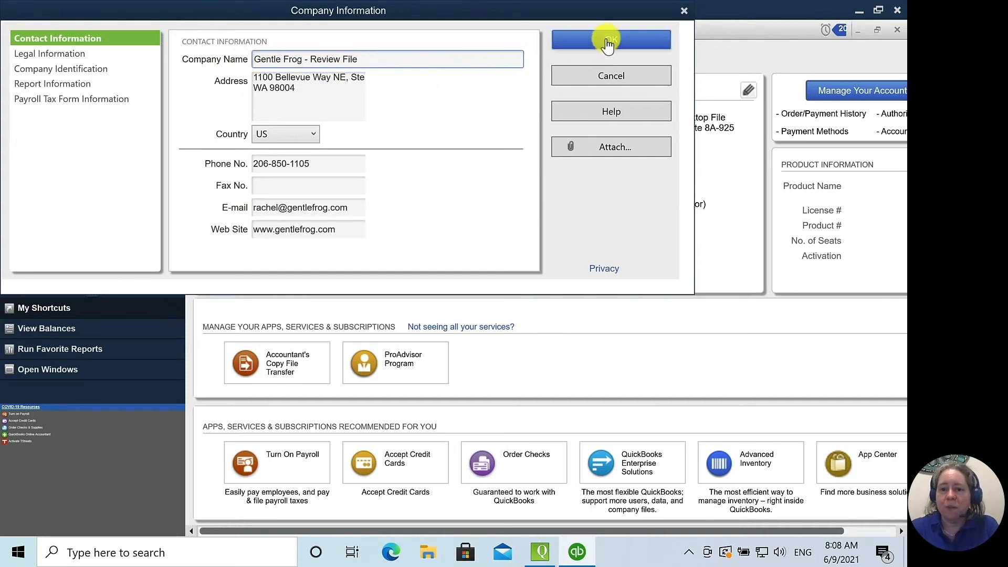
click(607, 42)
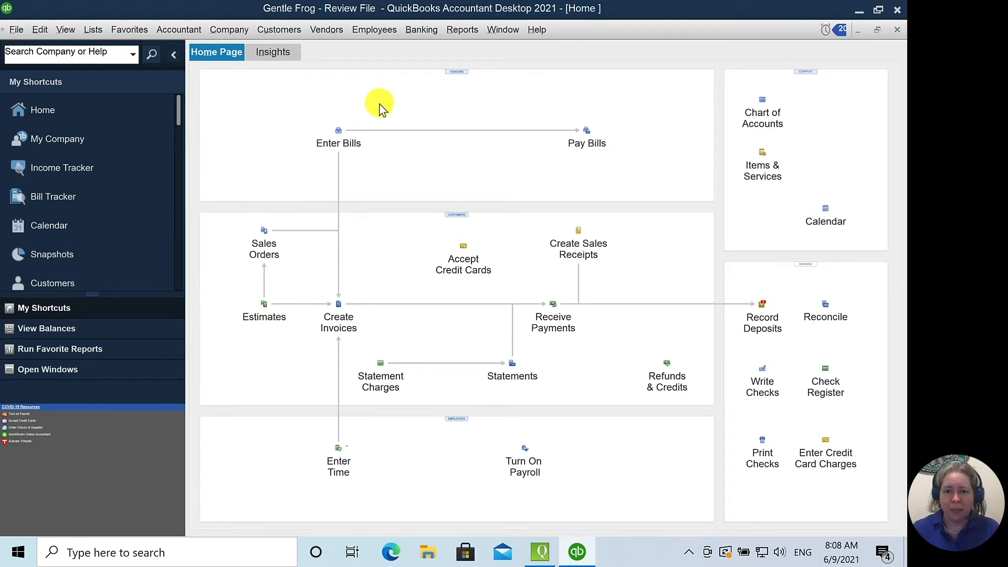
Start condensing the company file, removing transactions outside a date range: before 01/01/2017 and after 12/31/2019
click(16, 30)
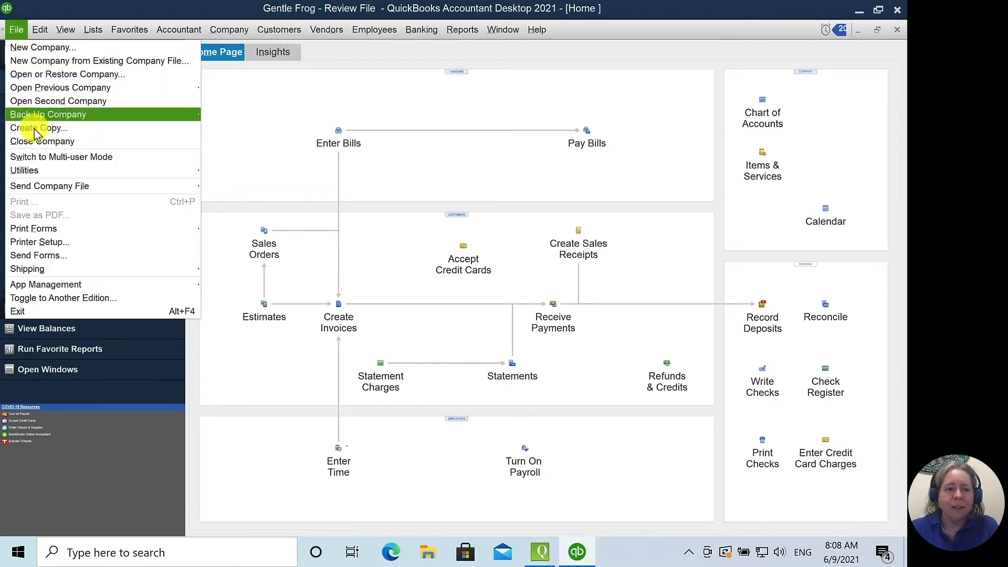
mouse_move(40, 172)
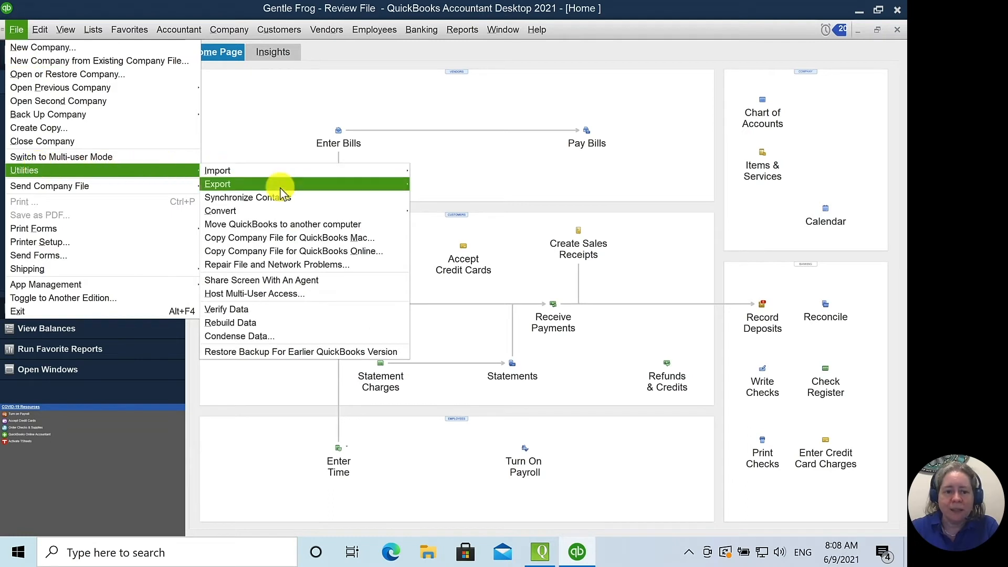
click(283, 335)
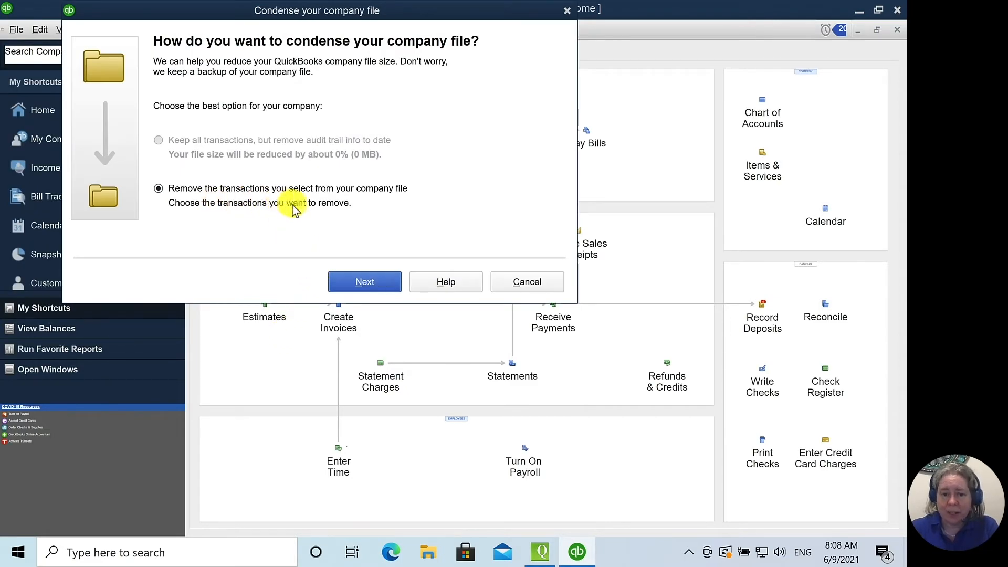
click(363, 283)
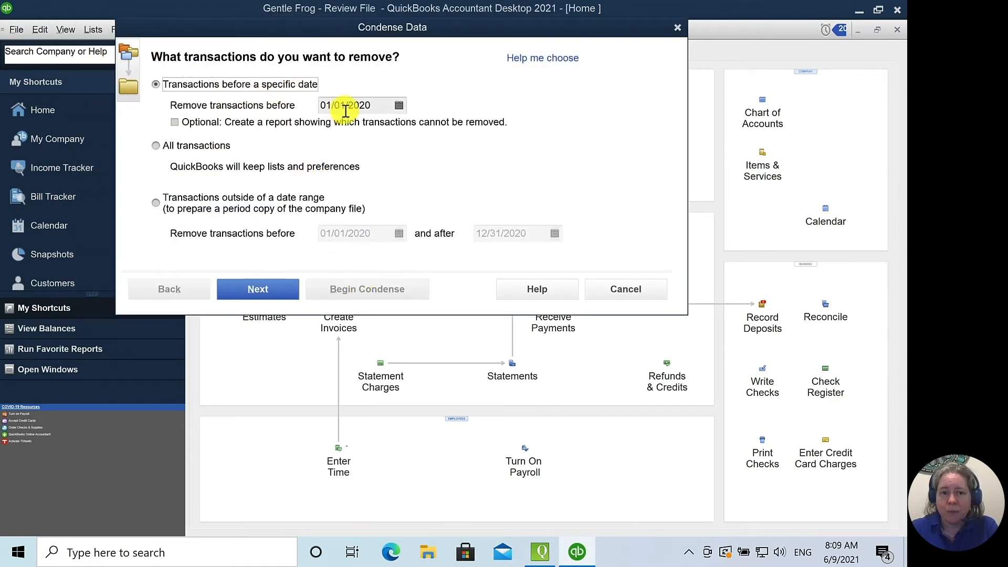
click(265, 202)
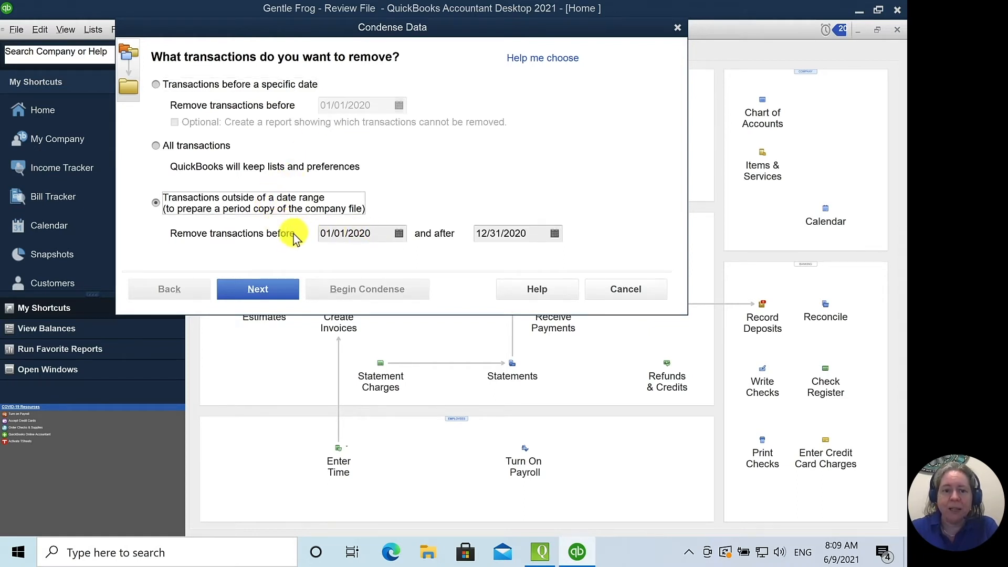
drag(370, 233, 303, 234)
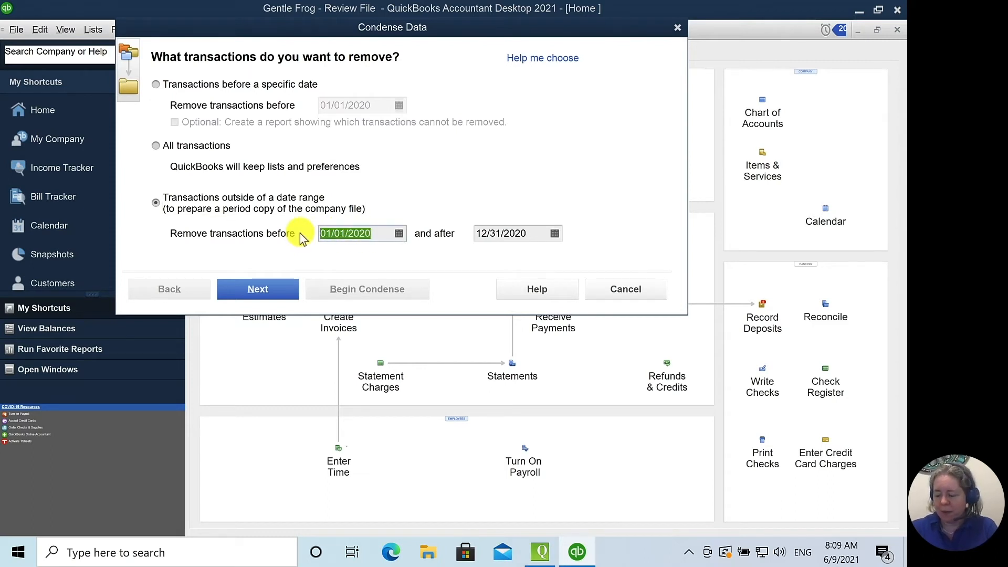
text(01/01/2017)
key(Tab)
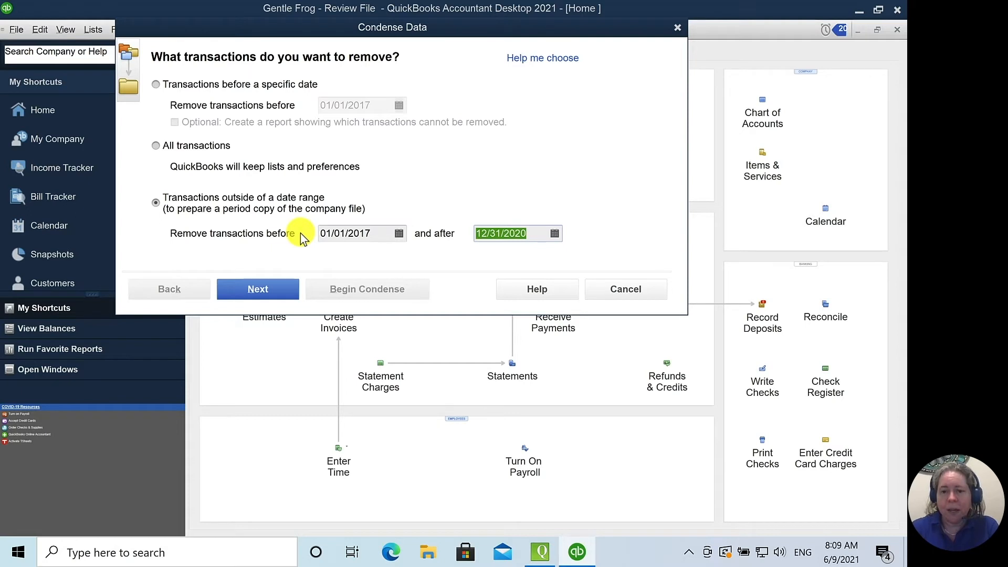
text(12/31/2019)
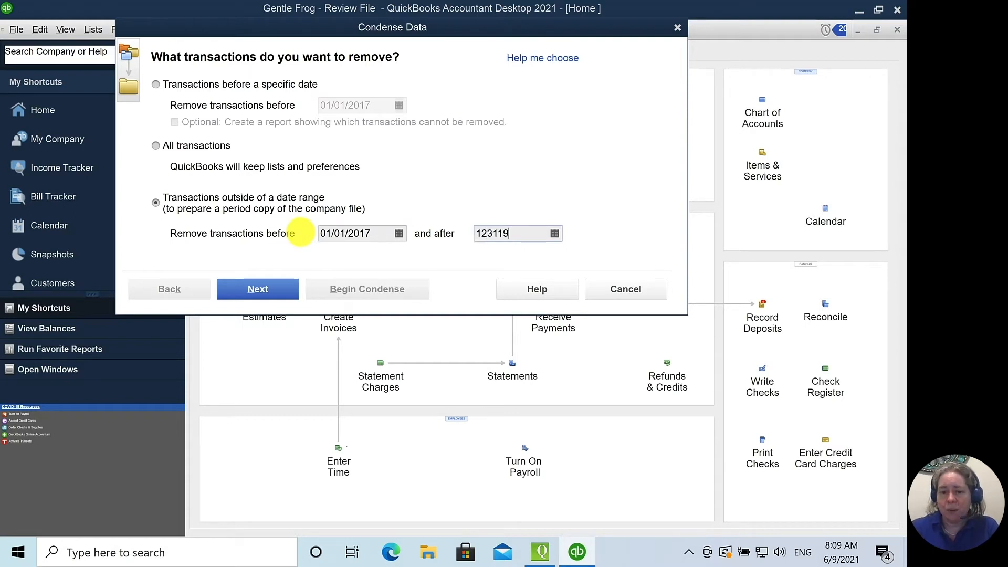
click(278, 290)
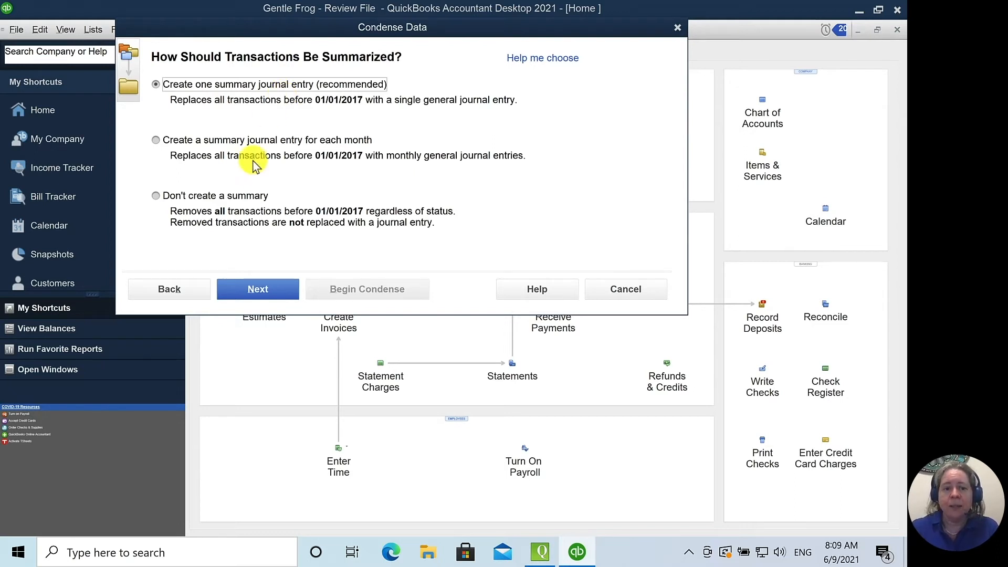
Condense the file without creating a summary, removing unused entries from all offered lists, and close the leftover web browser window
click(246, 197)
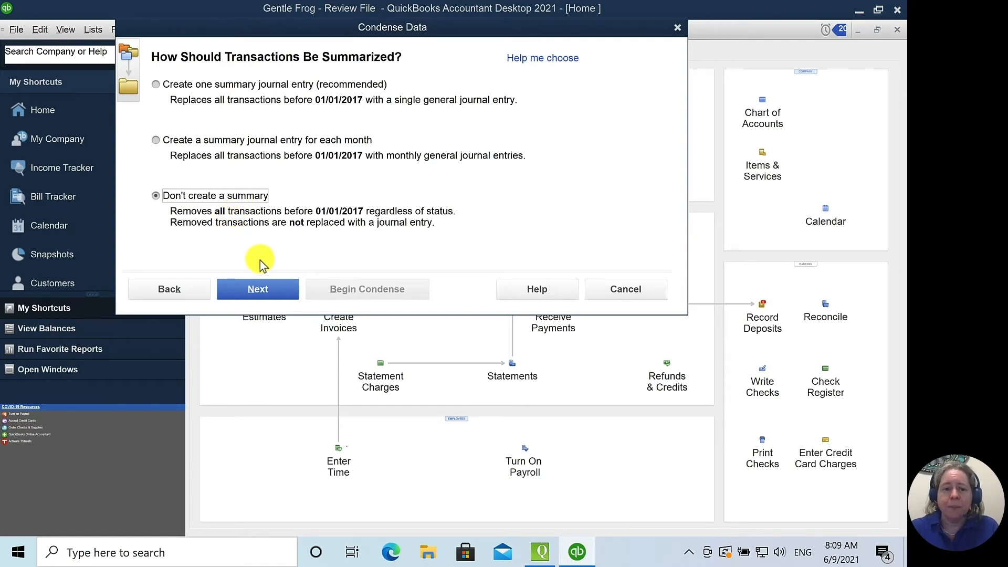
click(271, 289)
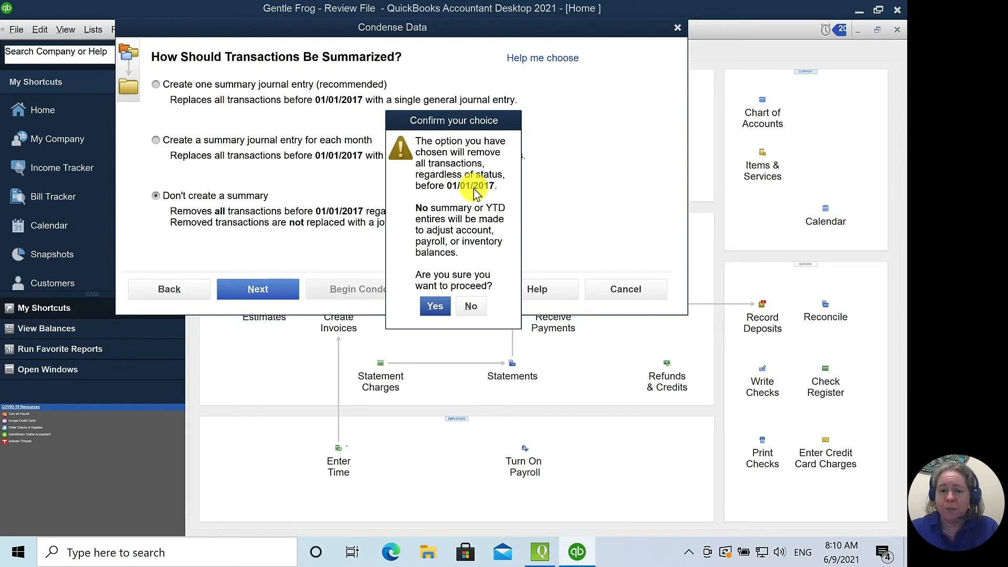
click(436, 307)
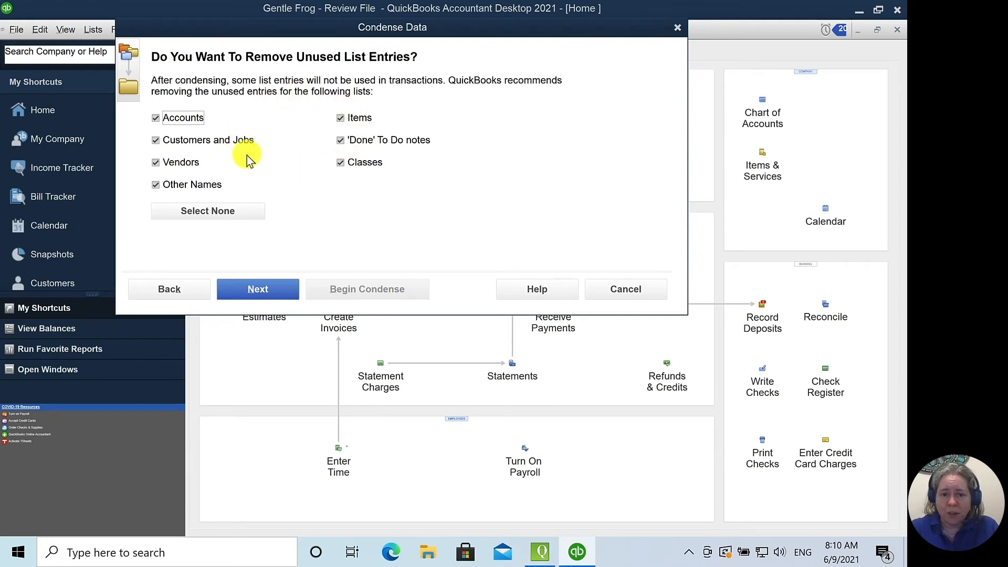
click(273, 287)
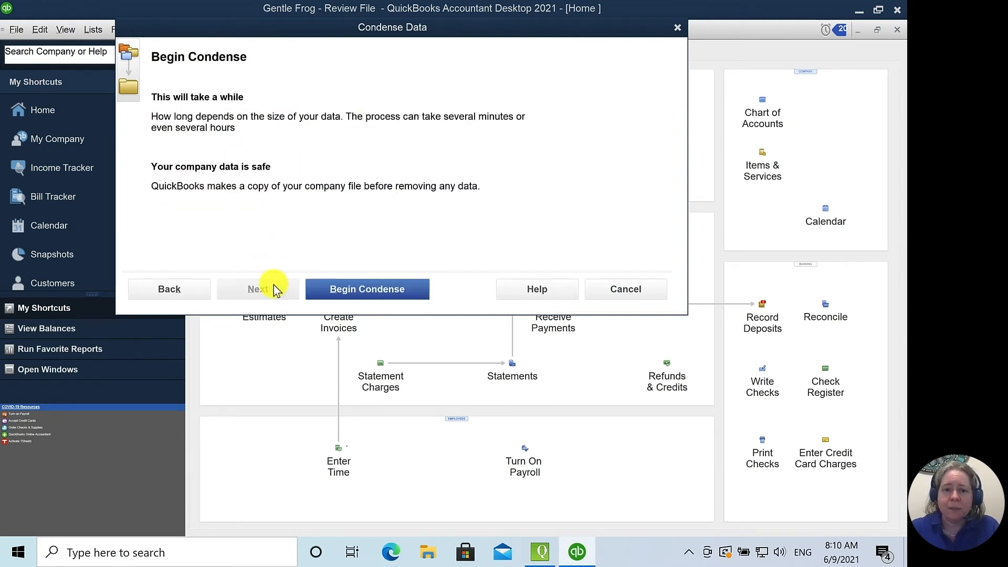
click(361, 289)
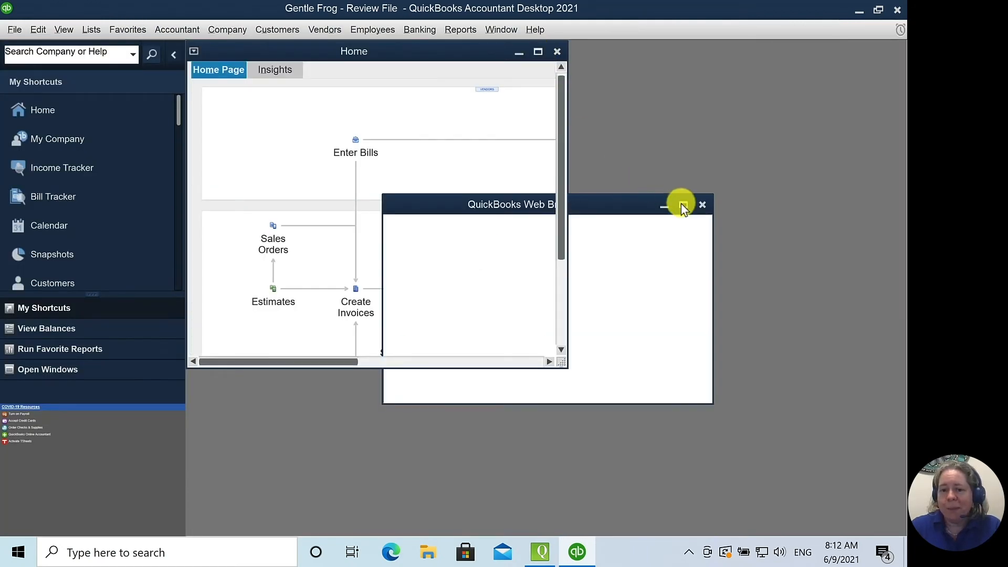
click(703, 204)
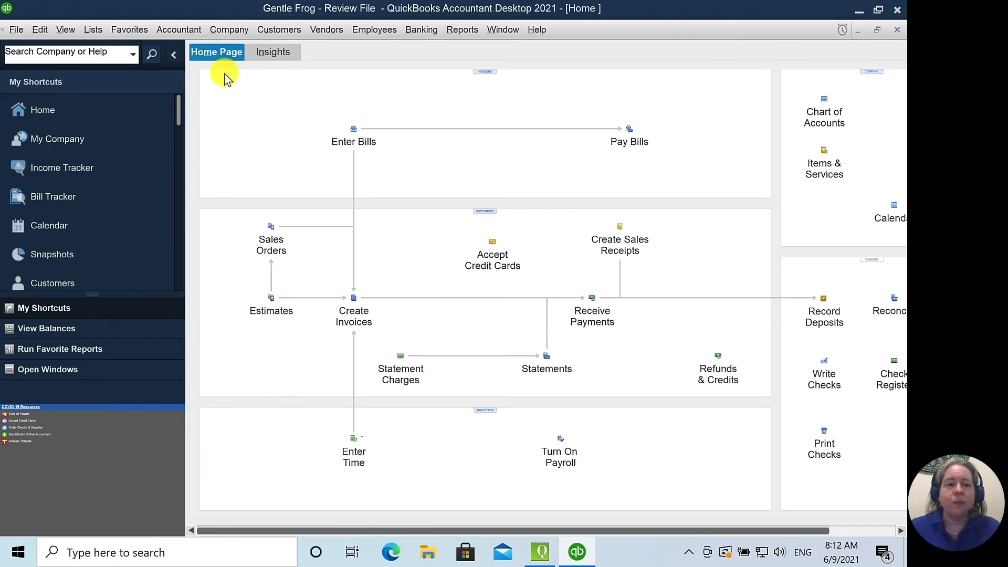
Check the remaining transactions in the Checking at 1st Capital Bank register from the chart of accounts
click(100, 35)
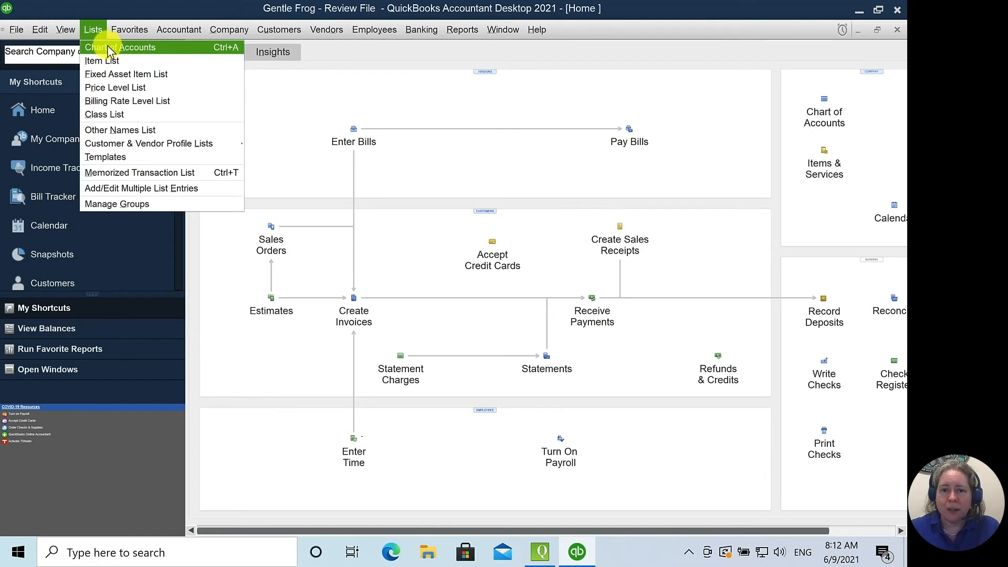
click(109, 48)
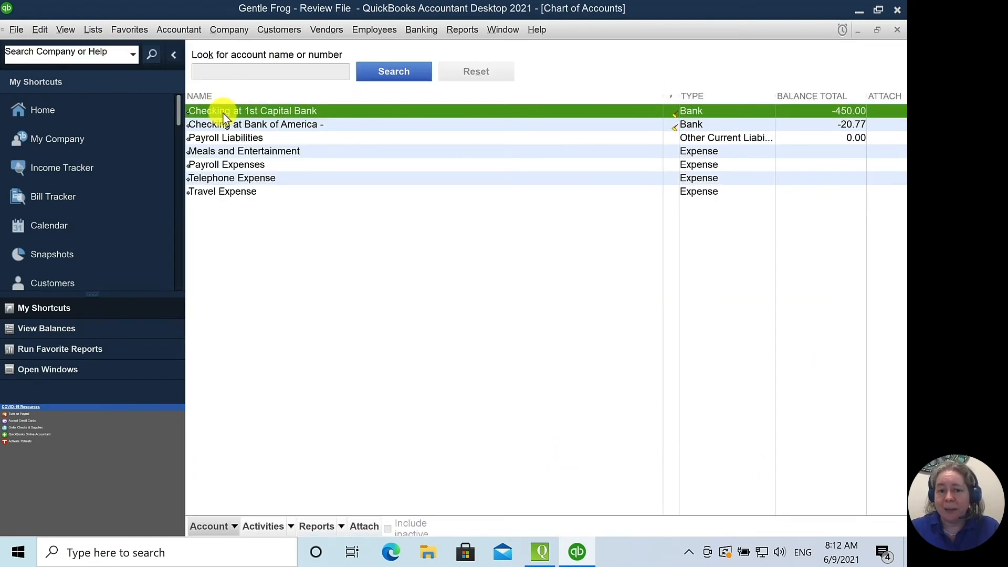
double_click(224, 113)
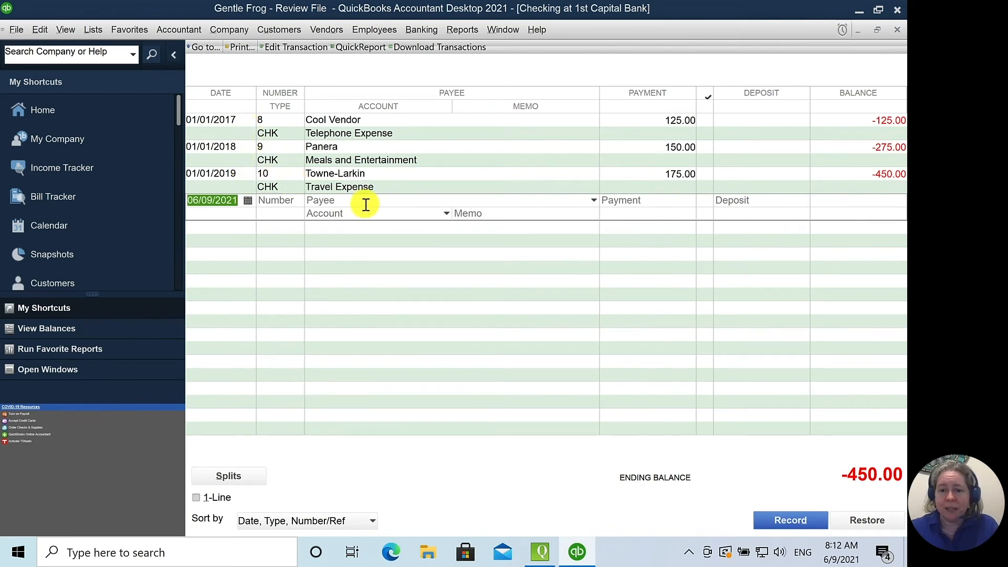
key(Escape)
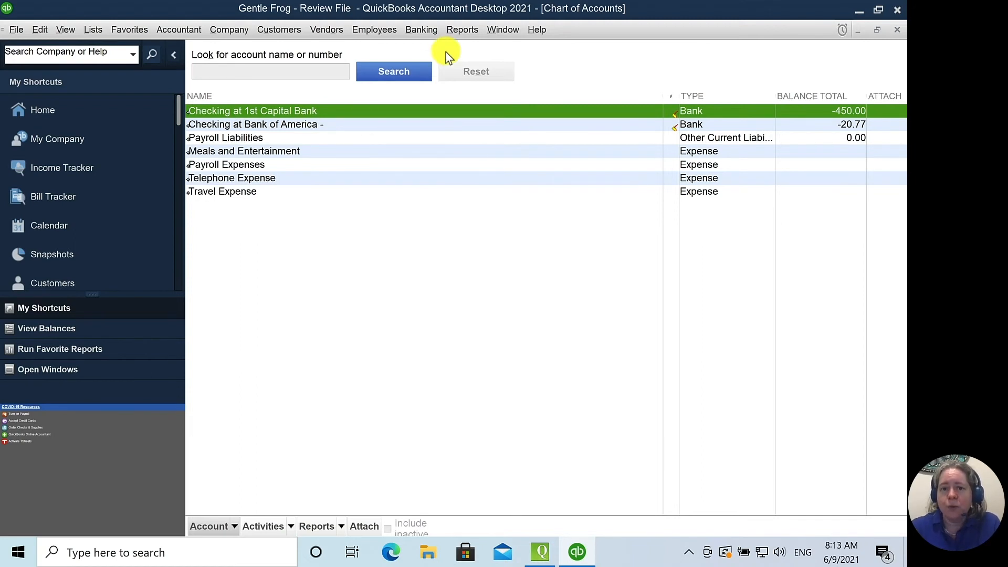
Run the General Ledger report with its date range set to All
click(459, 31)
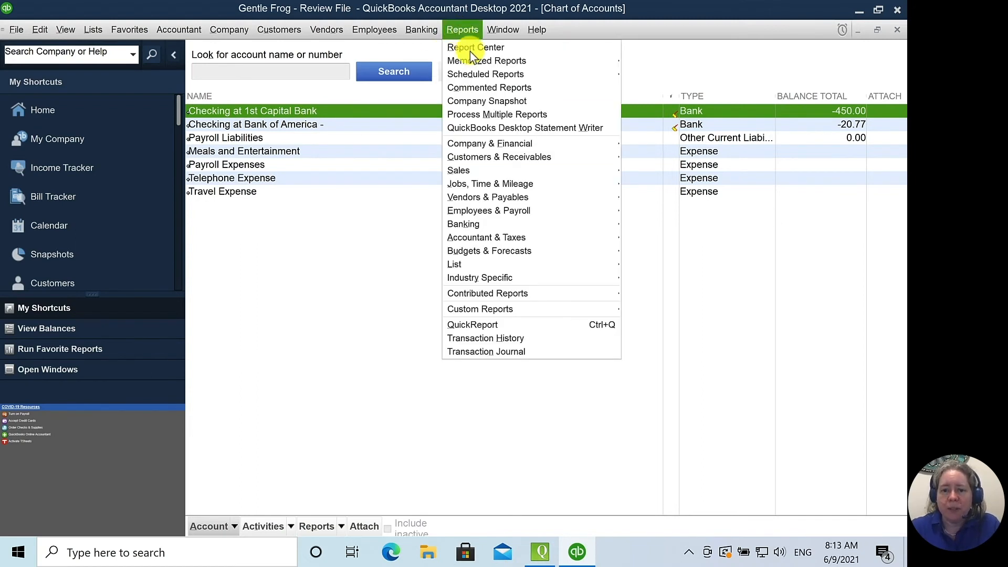
mouse_move(488, 153)
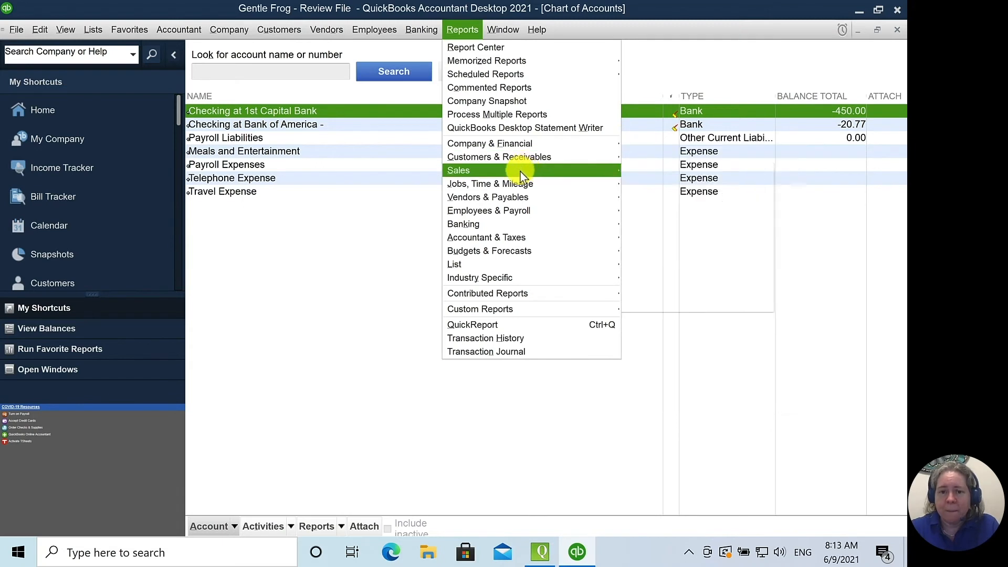
mouse_move(513, 229)
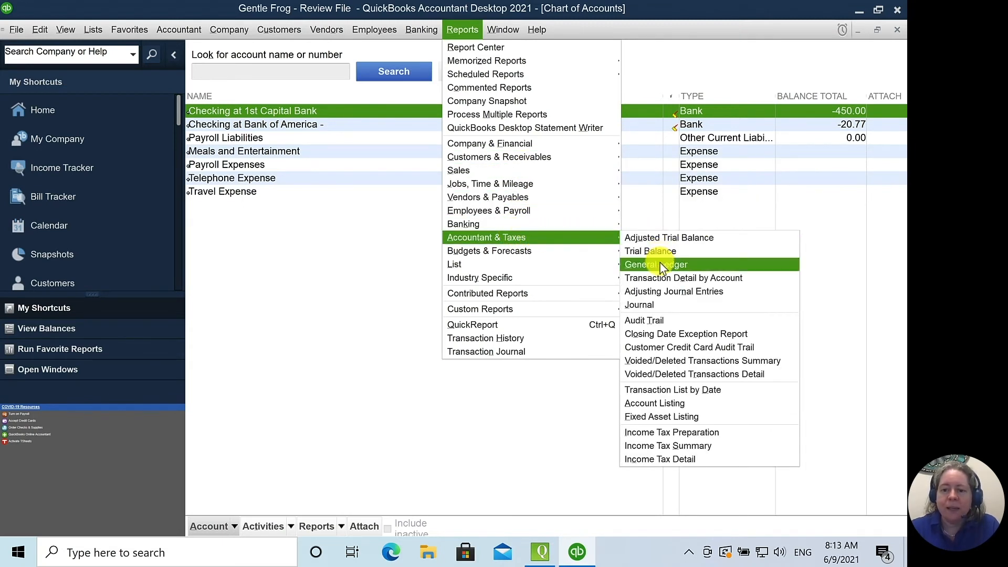
click(696, 264)
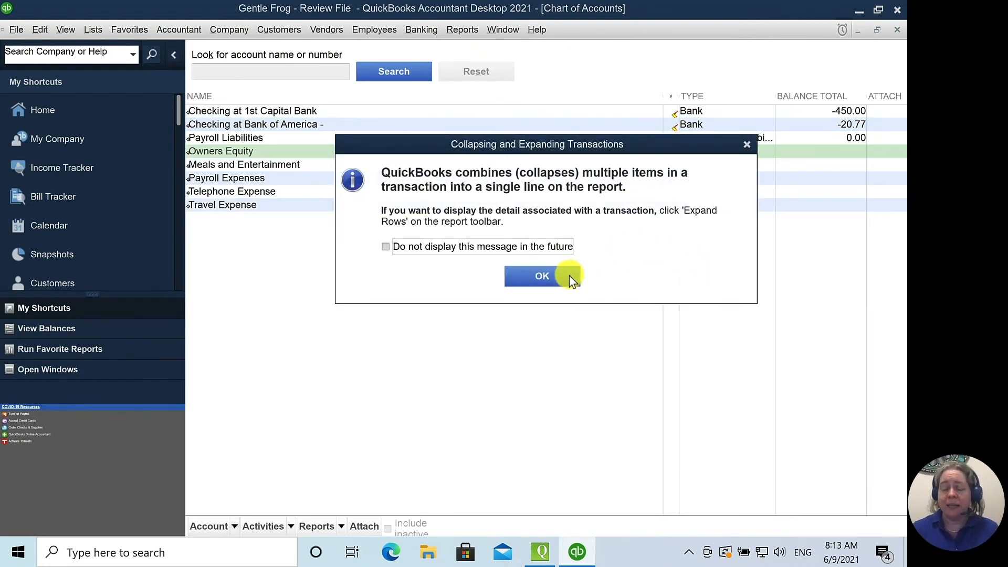
click(569, 275)
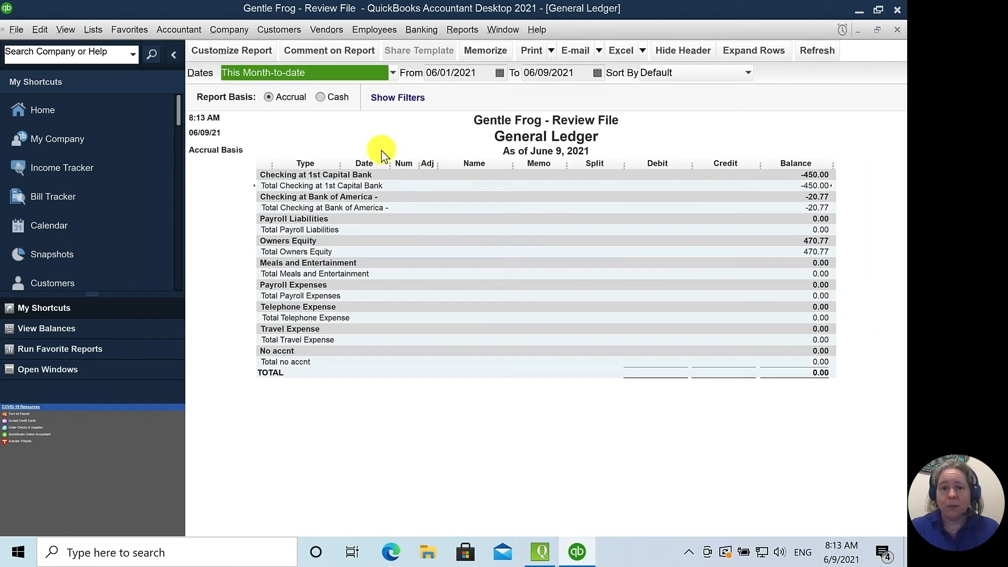
click(342, 74)
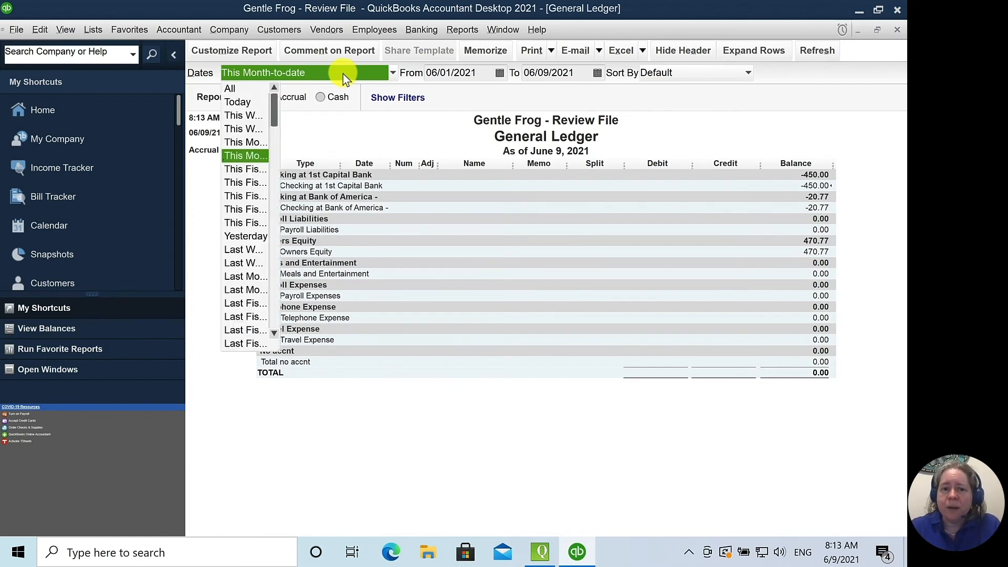
click(231, 89)
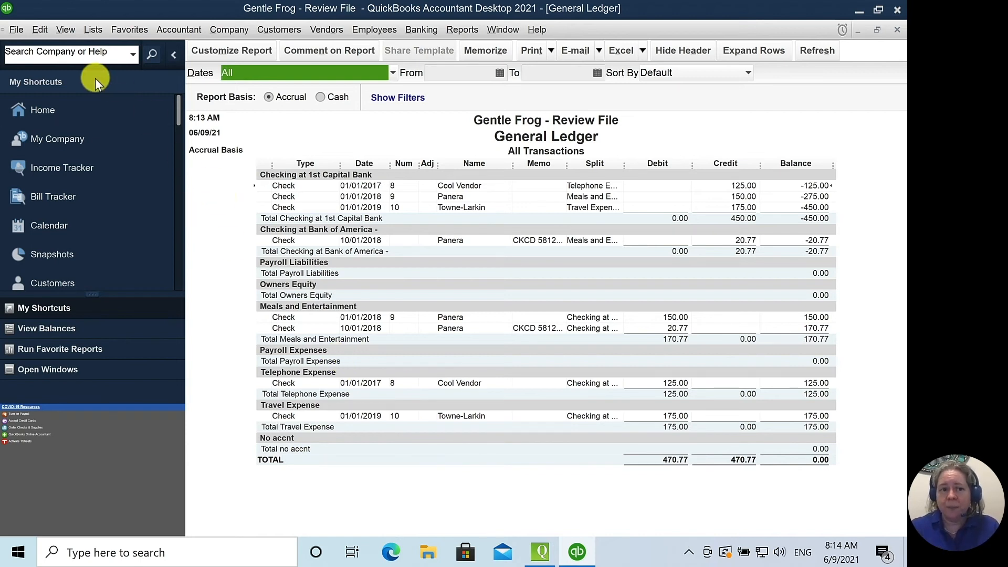
Start a local backup of the company file with the Desktop as backup location and complete verification, accepting that location
click(15, 32)
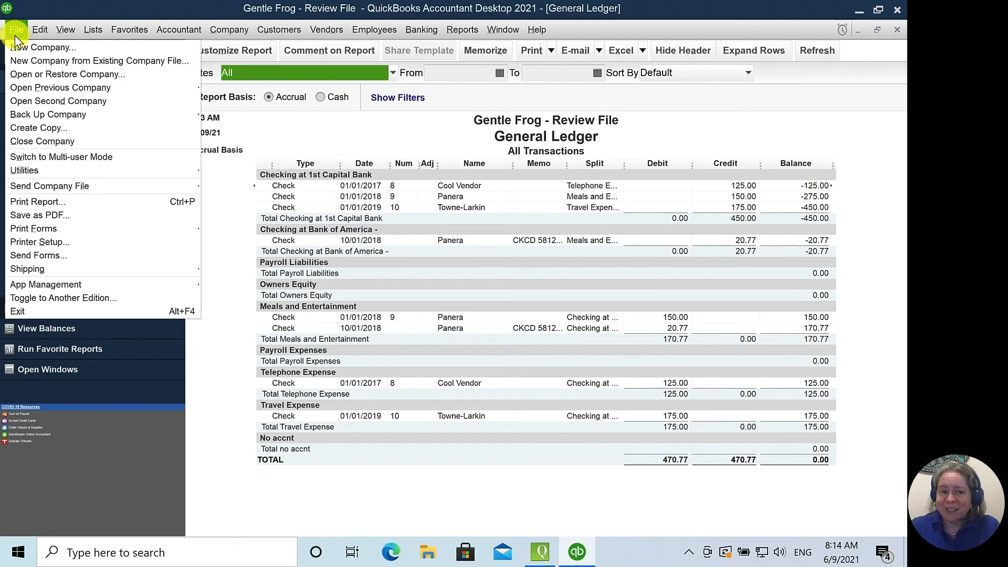
mouse_move(44, 117)
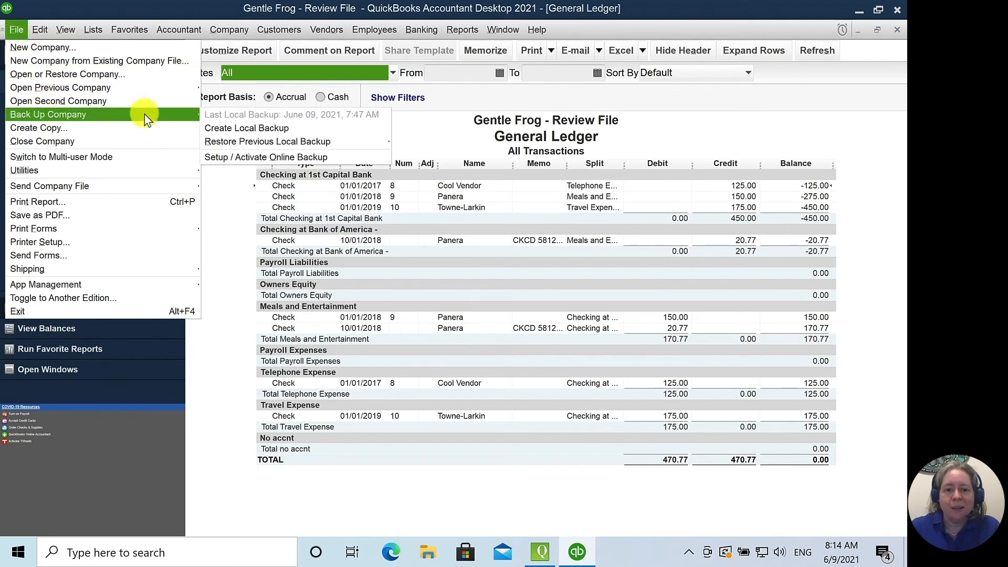
click(244, 127)
click(270, 344)
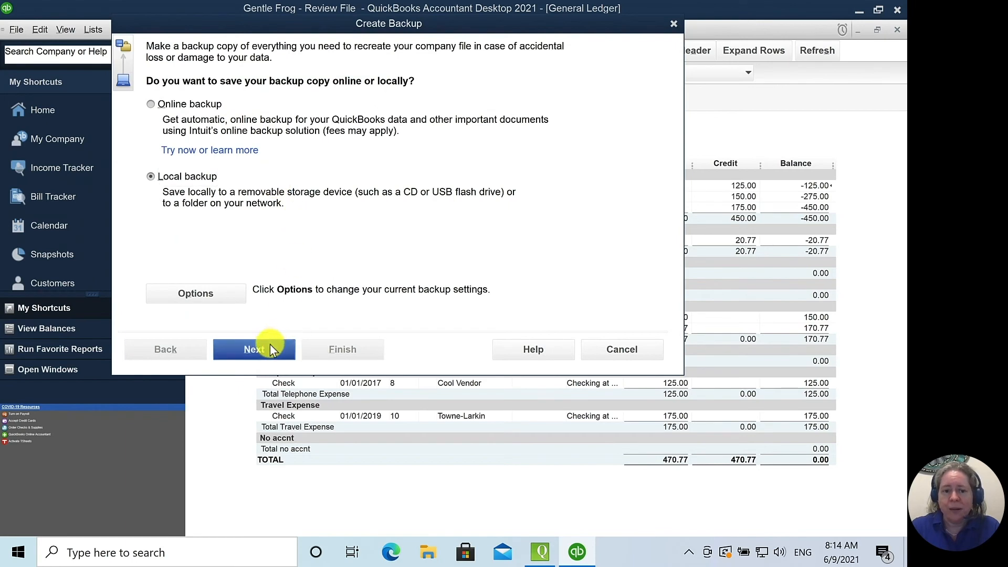
click(675, 165)
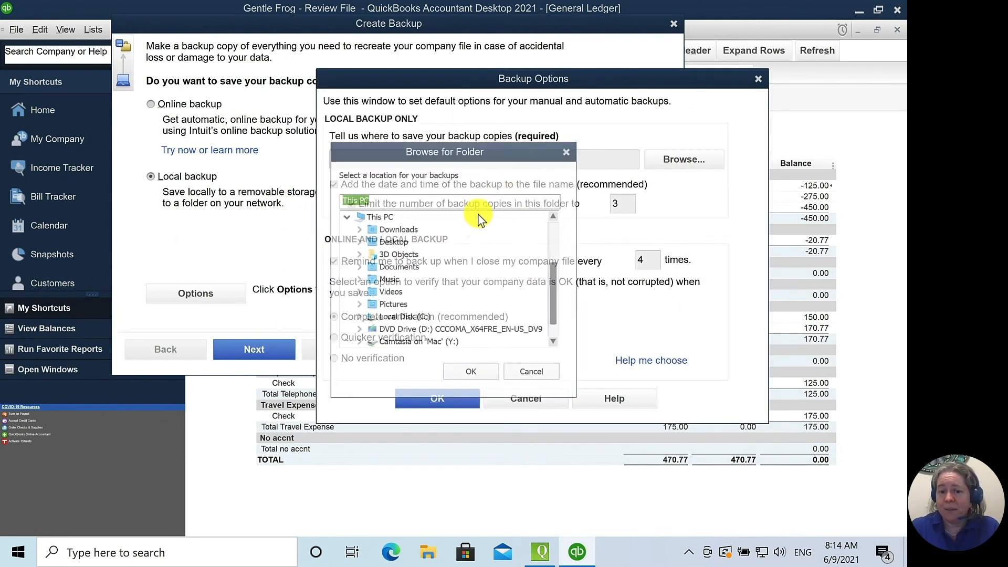
click(402, 241)
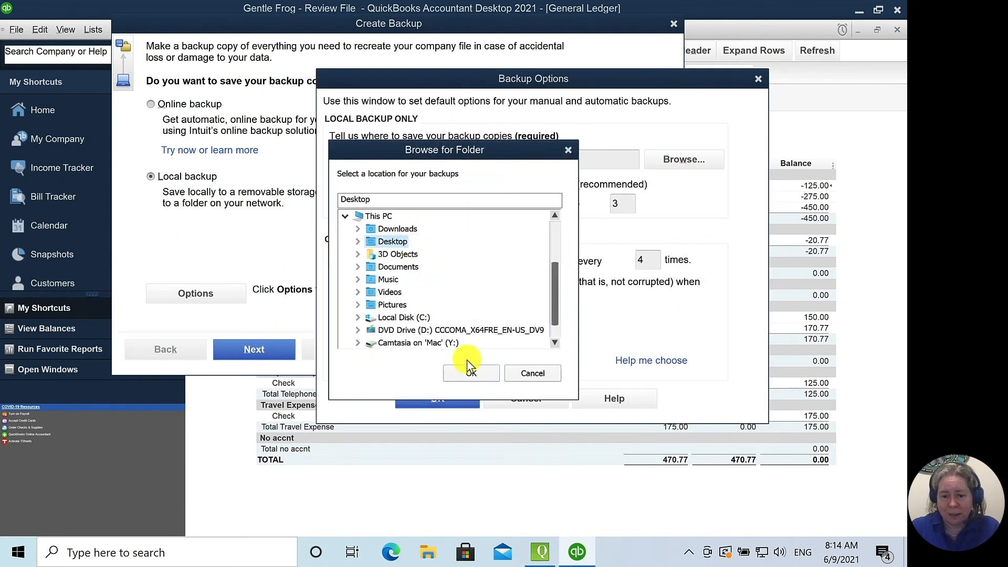
click(474, 371)
click(455, 395)
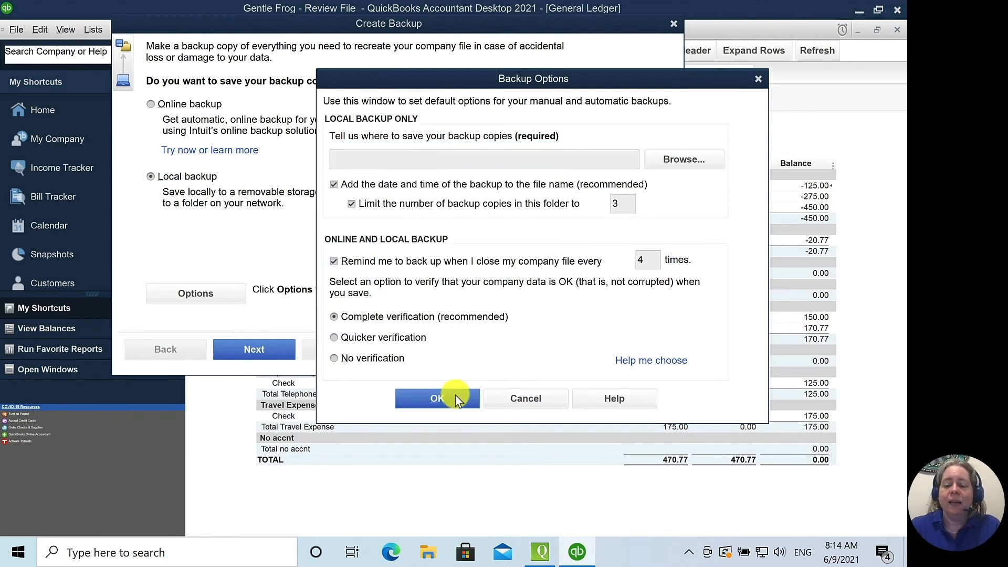
click(493, 341)
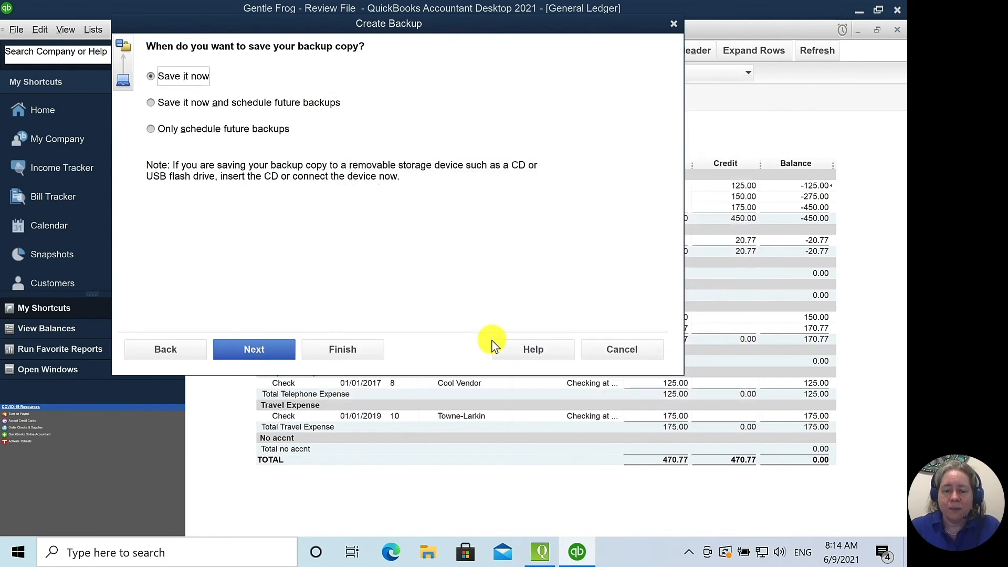
Save the backup now to the Desktop as "Copy for audit or review (Backup Jun 09,2021 08 14 AM)" in QBB format, acknowledging the notices
click(288, 349)
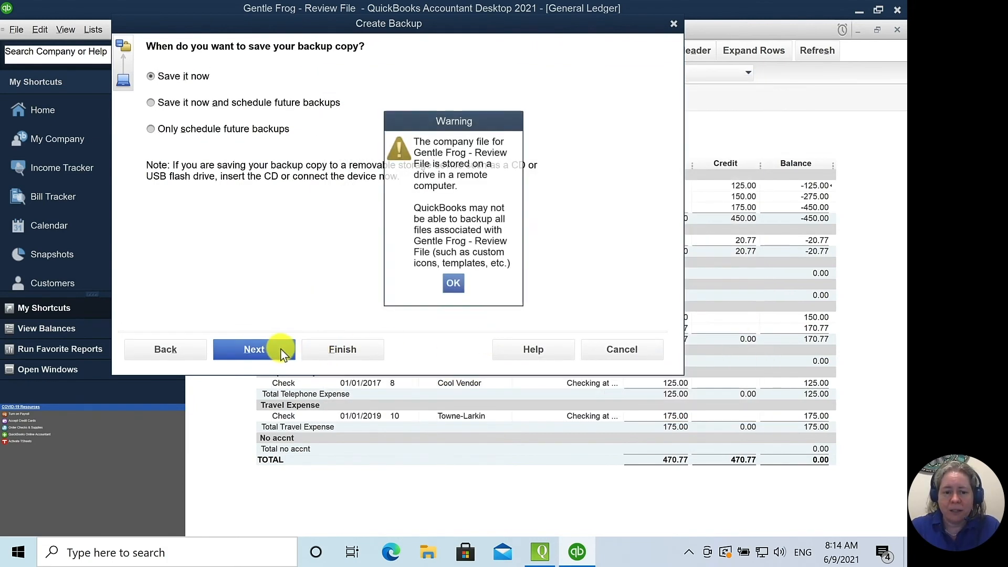
click(452, 285)
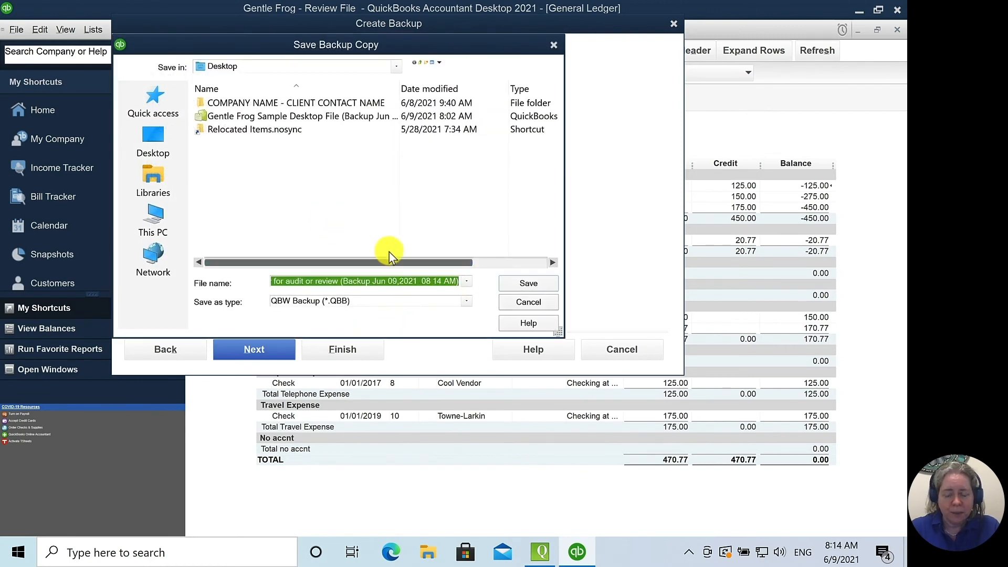
click(333, 281)
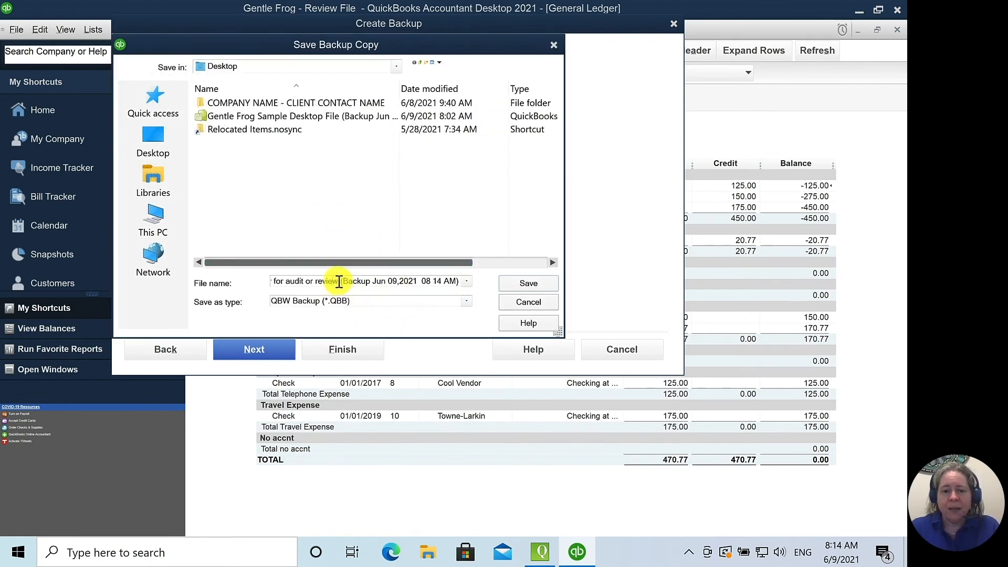
drag(339, 282, 209, 286)
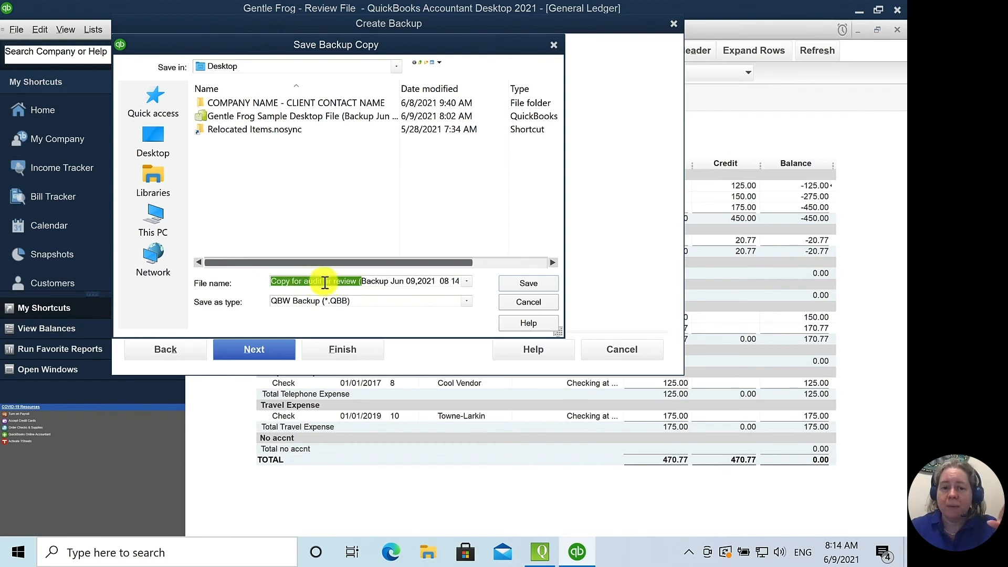
click(375, 282)
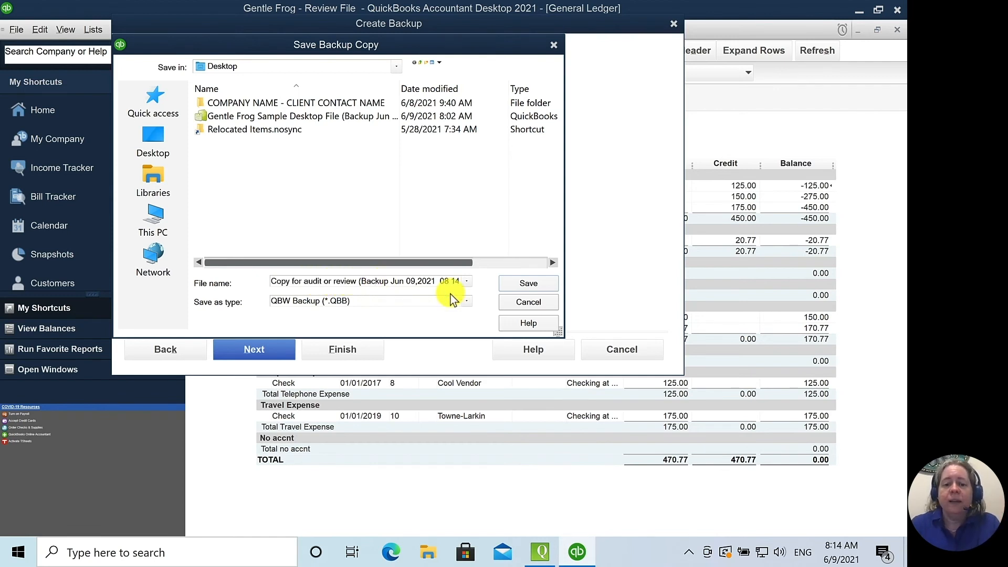
key(Right)
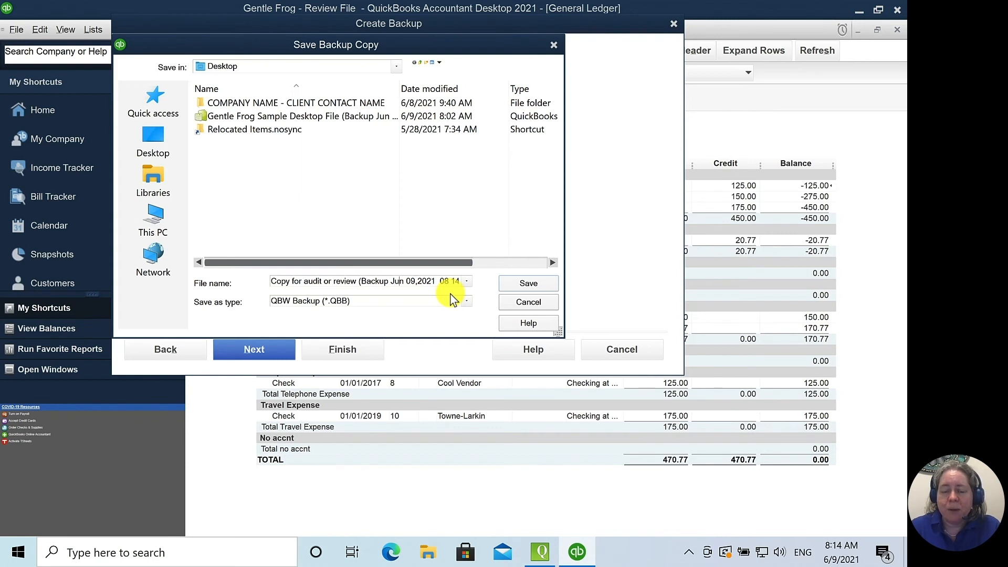
key(Right)
key(Right)
key(Right)
key(Right)
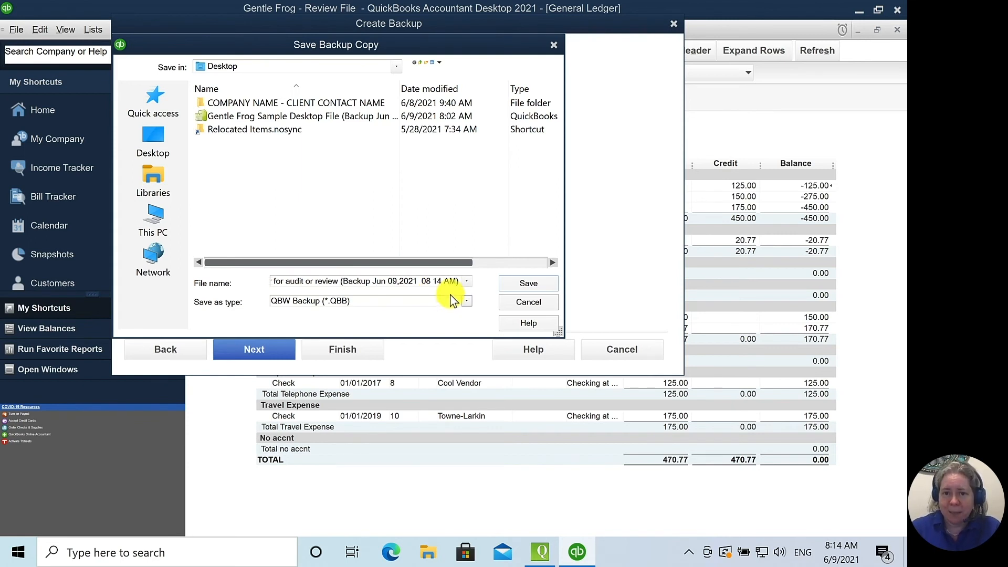
click(529, 283)
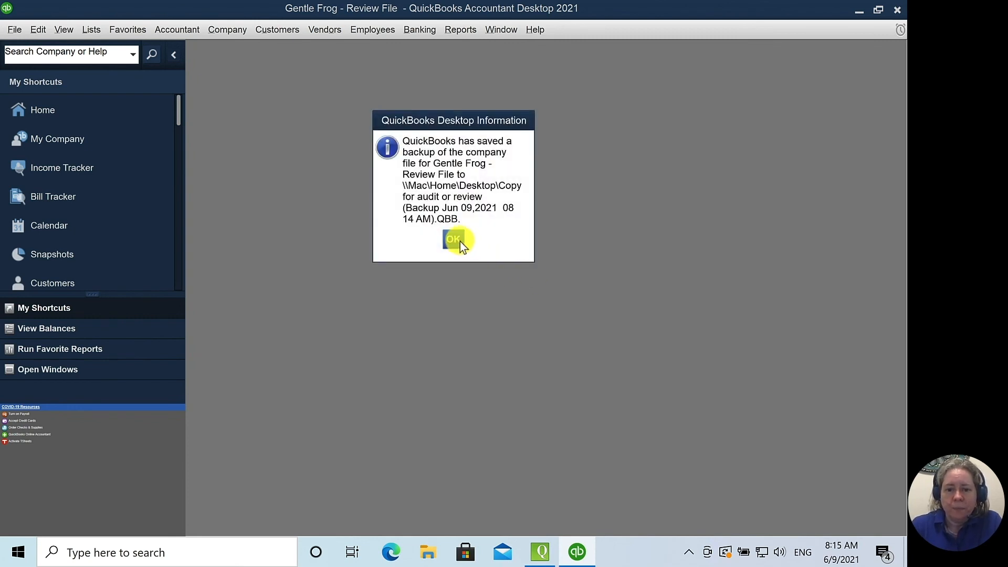
click(454, 240)
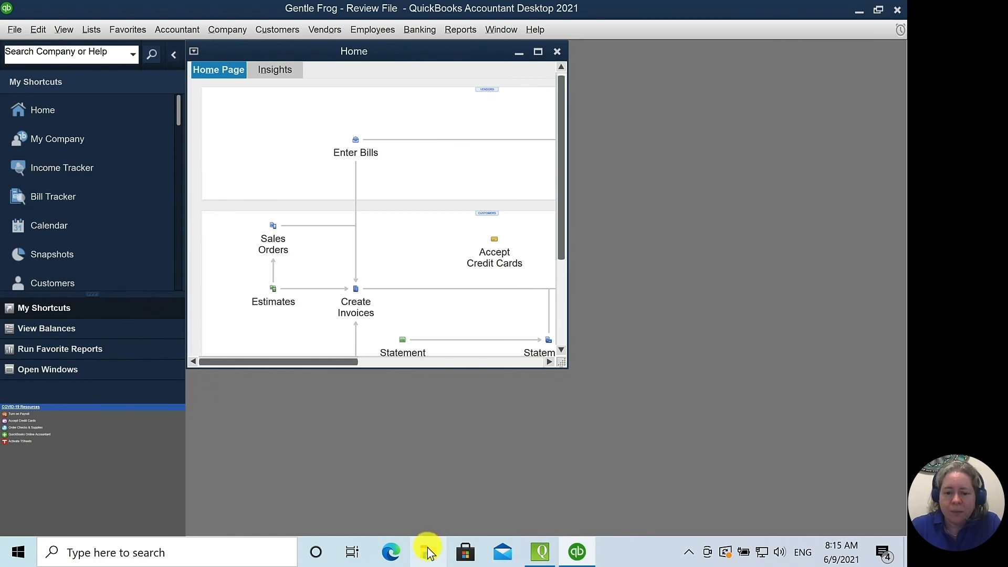
Minimize QuickBooks and locate the "Copy for audit or review" backup on the Windows desktop
click(858, 12)
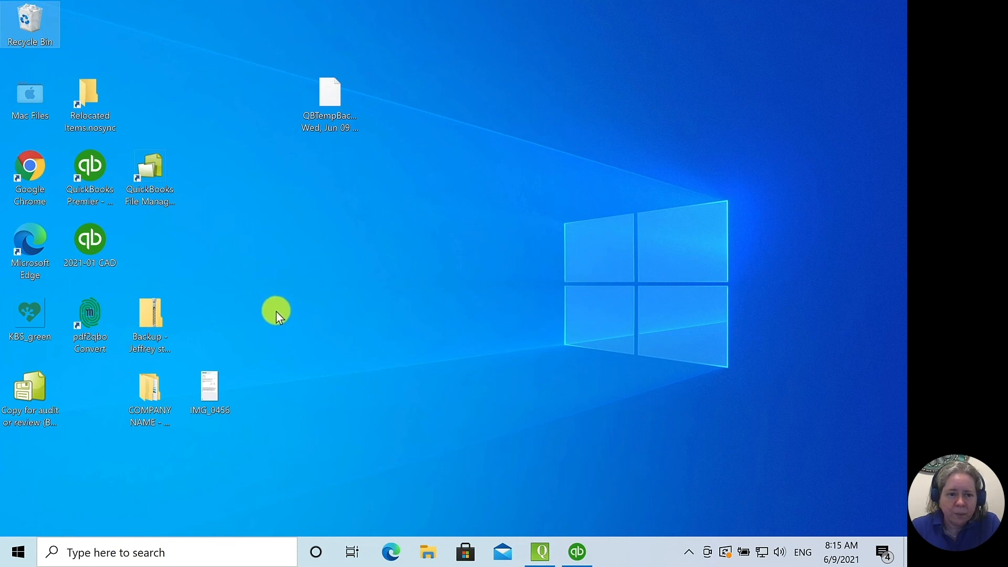
click(23, 398)
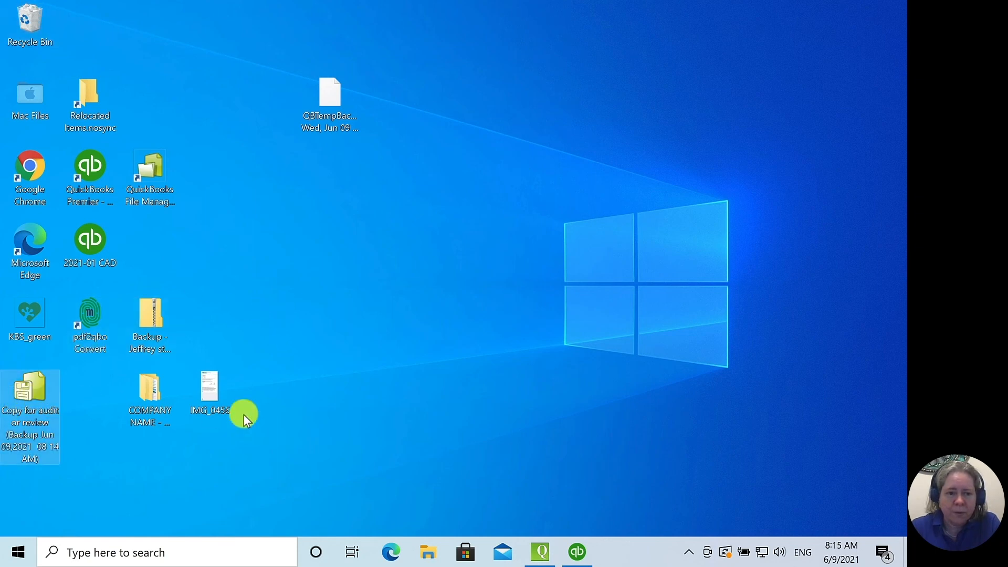
click(447, 405)
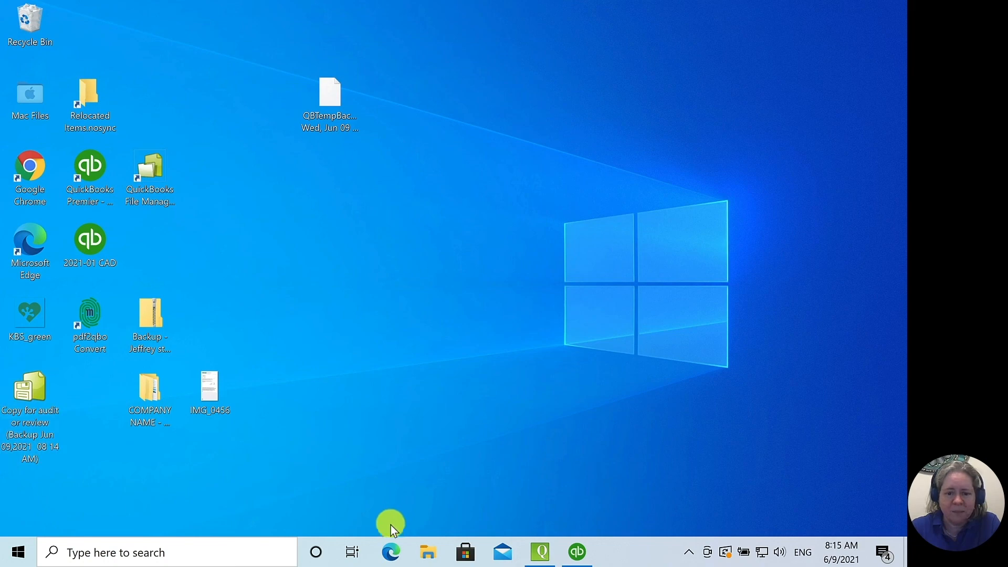
Show the Desktop folder in File Explorer with full file names and compare the audit copy backup with the original sample file backup
click(428, 551)
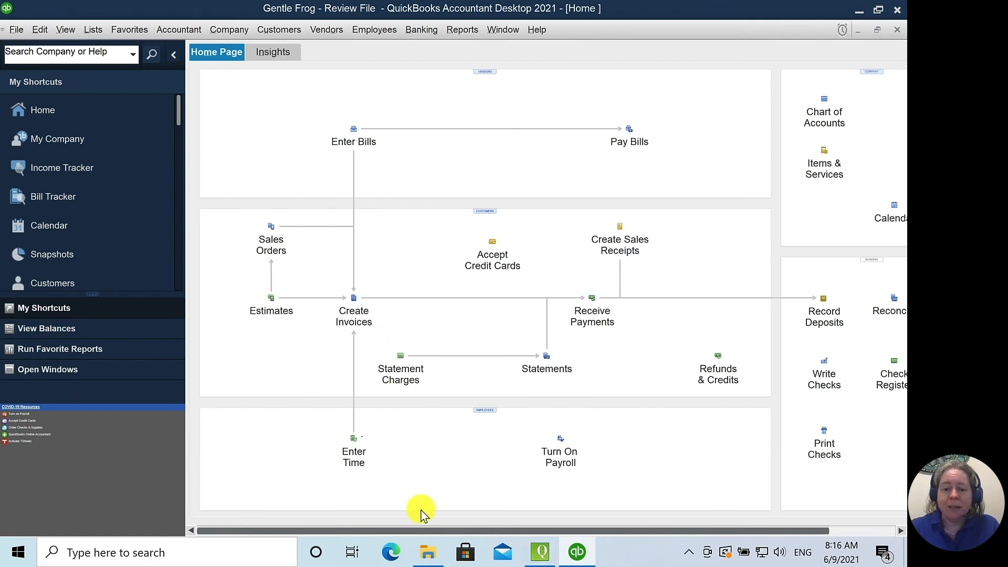
click(428, 551)
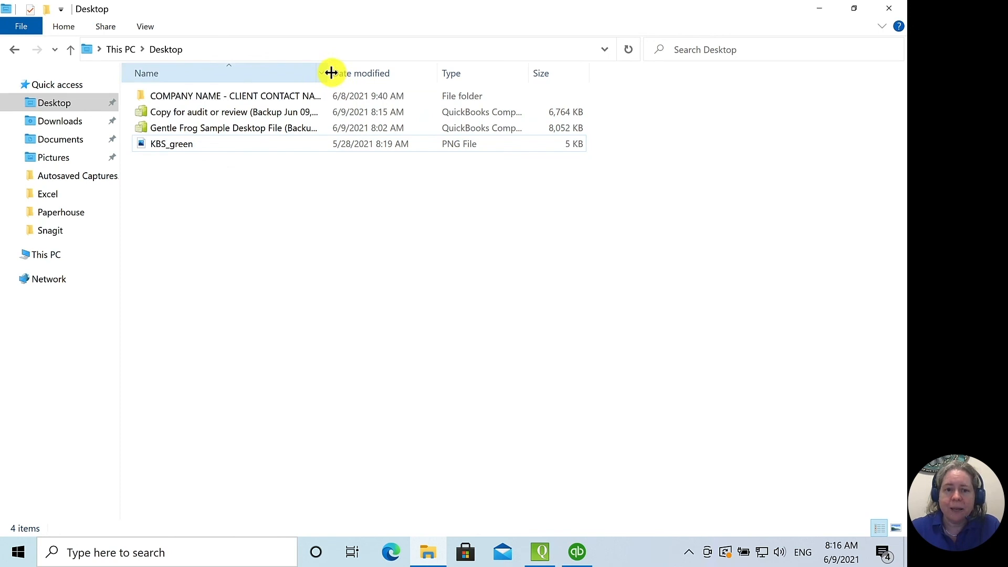
drag(332, 73, 462, 73)
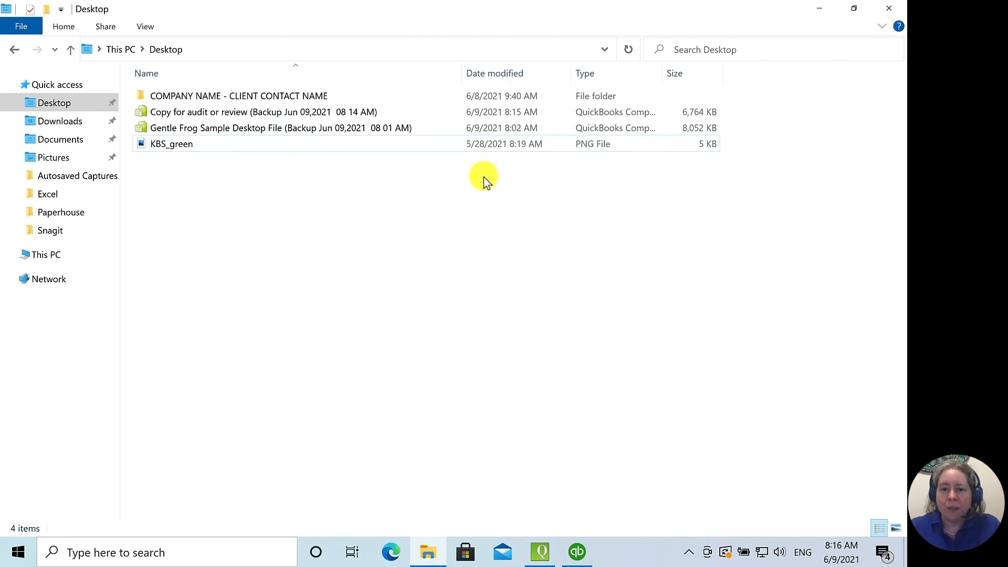
click(227, 111)
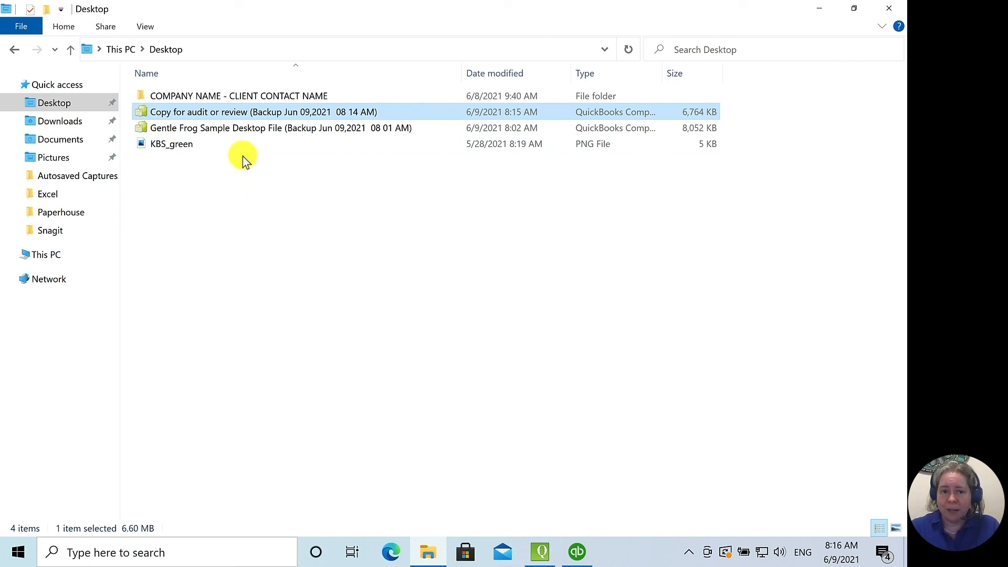
click(237, 128)
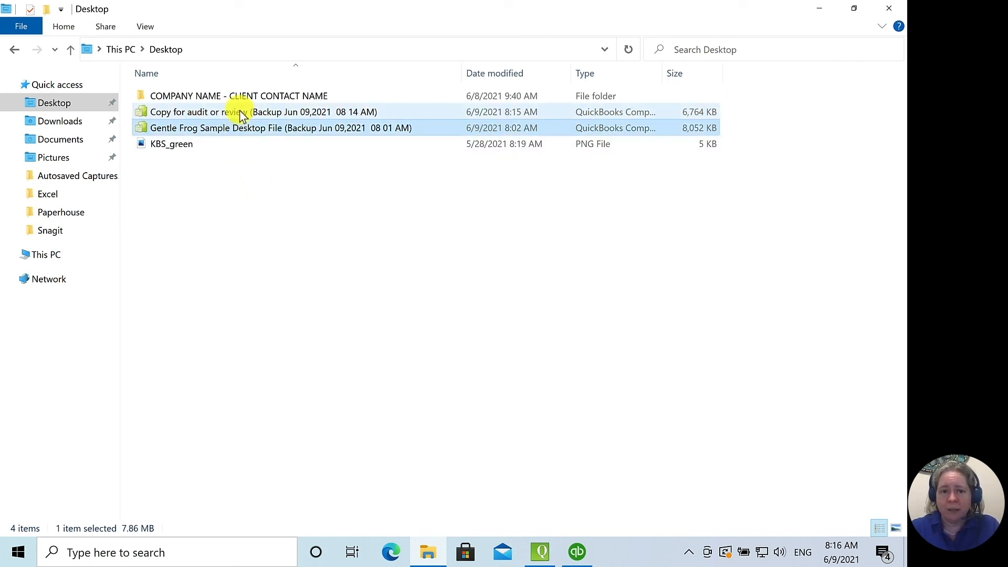
click(241, 111)
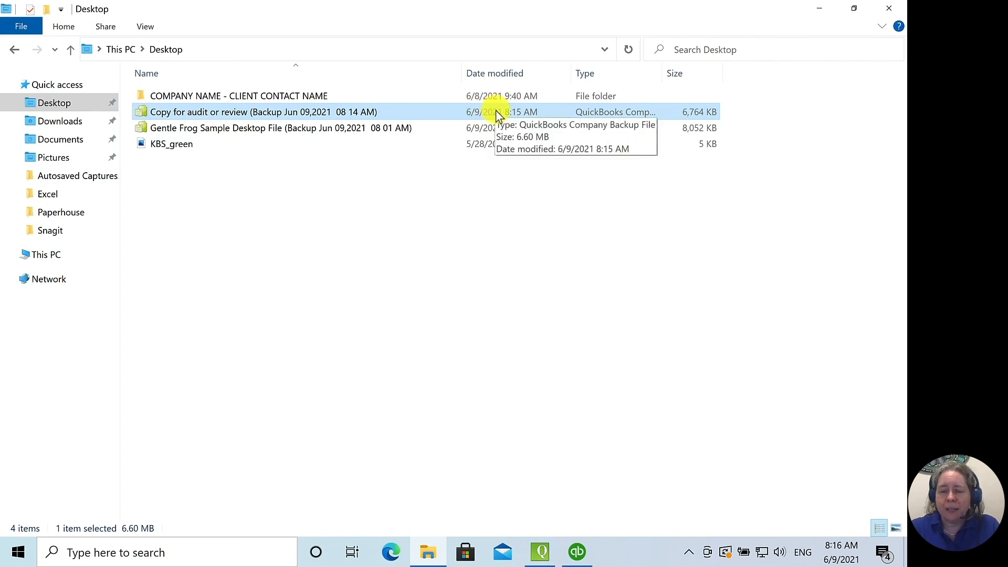